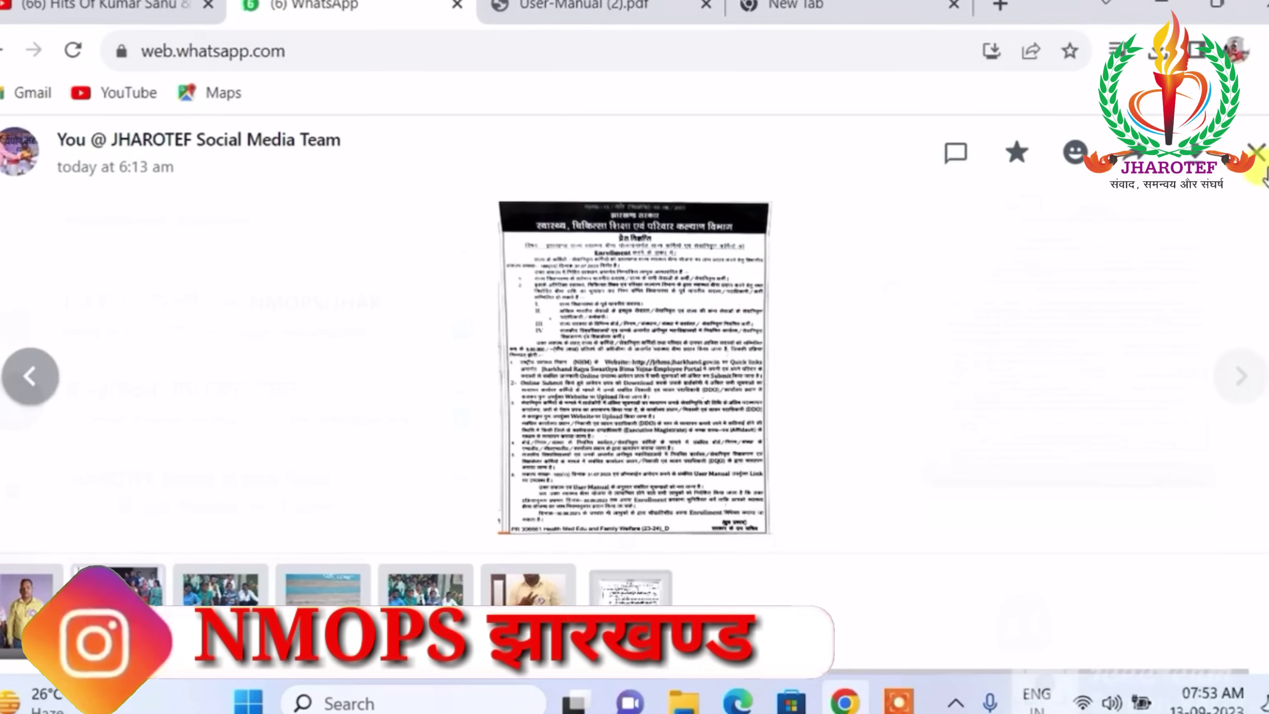
Close the image preview and download User-Manual.pdf from the JHAROTEF Social Media Team chat.
{"action": "left_click", "coordinate": [1256, 153]}
{"action": "scroll", "coordinate": [1025, 410], "scroll_direction": "down", "scroll_amount": 3}
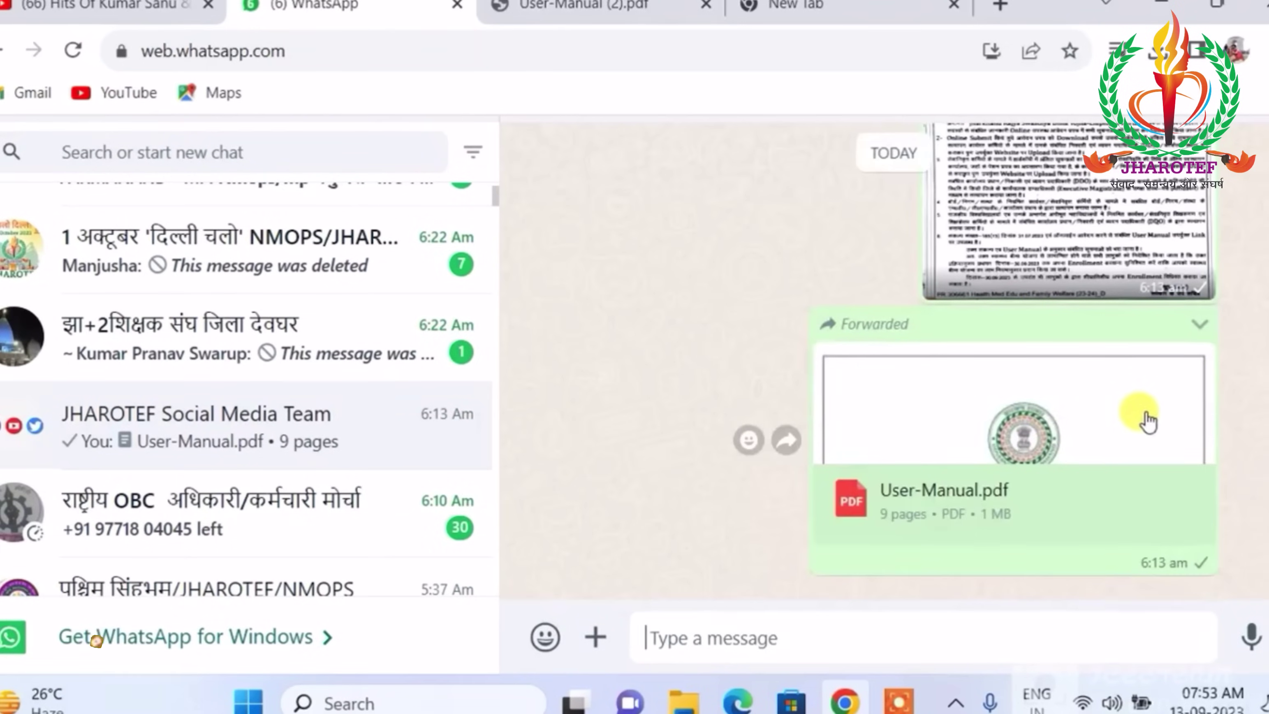
{"action": "left_click", "coordinate": [1171, 502]}
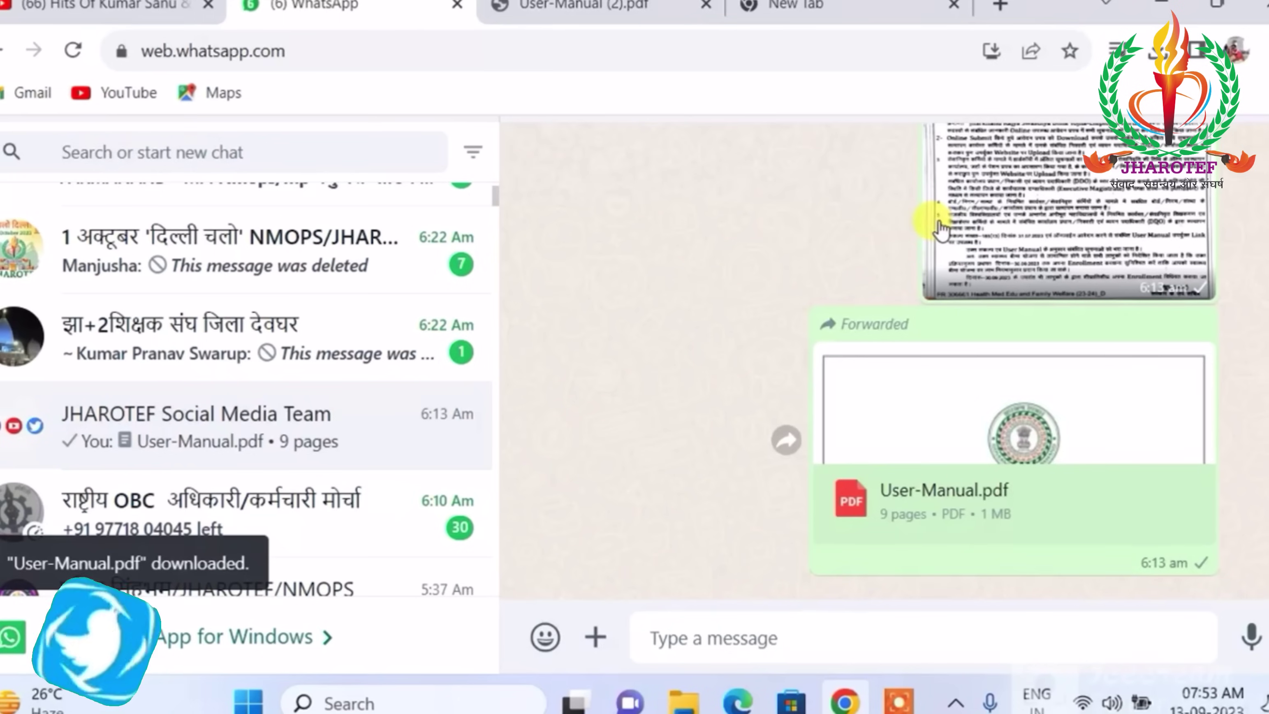
Open User-Manual (3).pdf from recent downloads, read its form-entry pages, then go to a new tab.
{"action": "left_click", "coordinate": [1151, 54]}
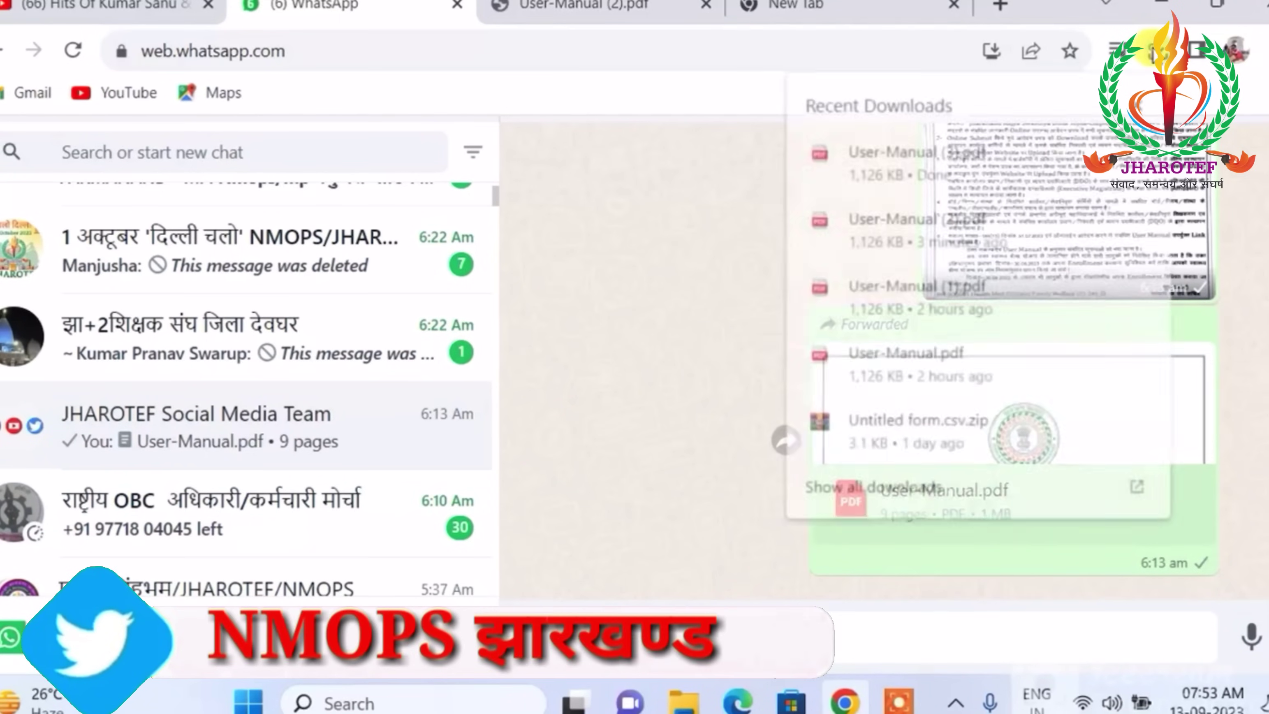
{"action": "left_click", "coordinate": [974, 152]}
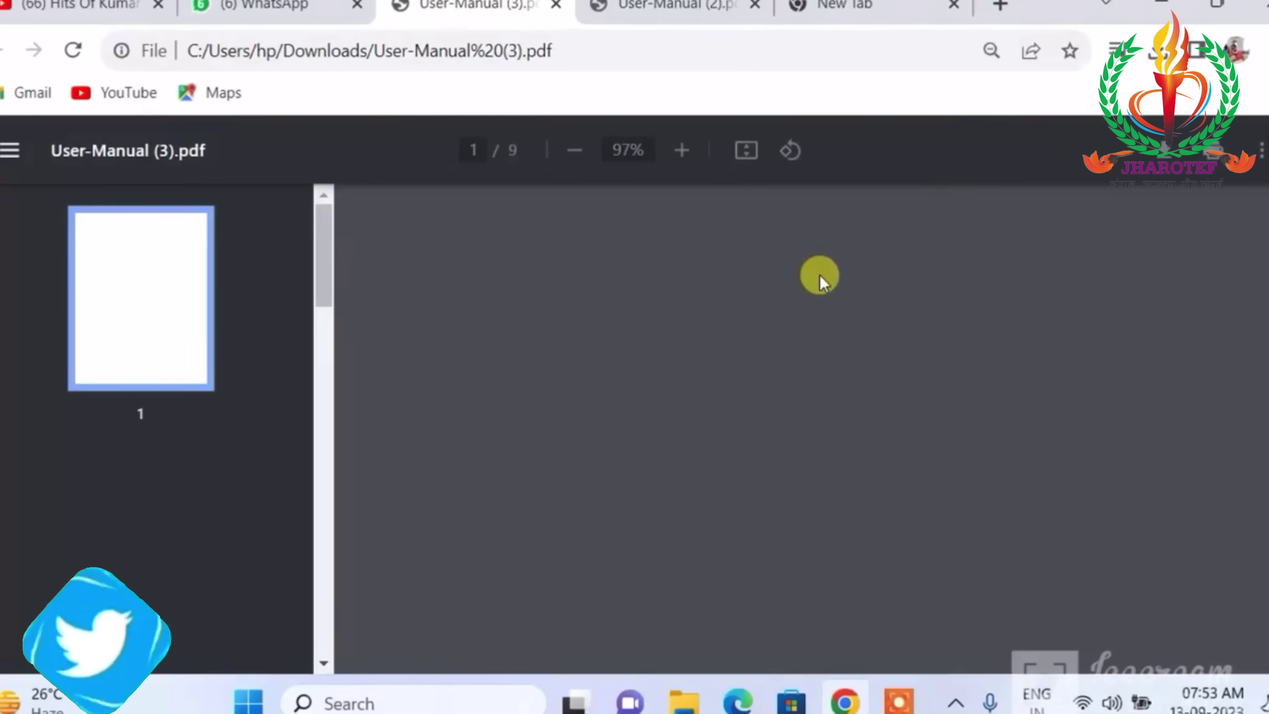
{"action": "scroll", "coordinate": [924, 331], "scroll_direction": "down", "scroll_amount": 15}
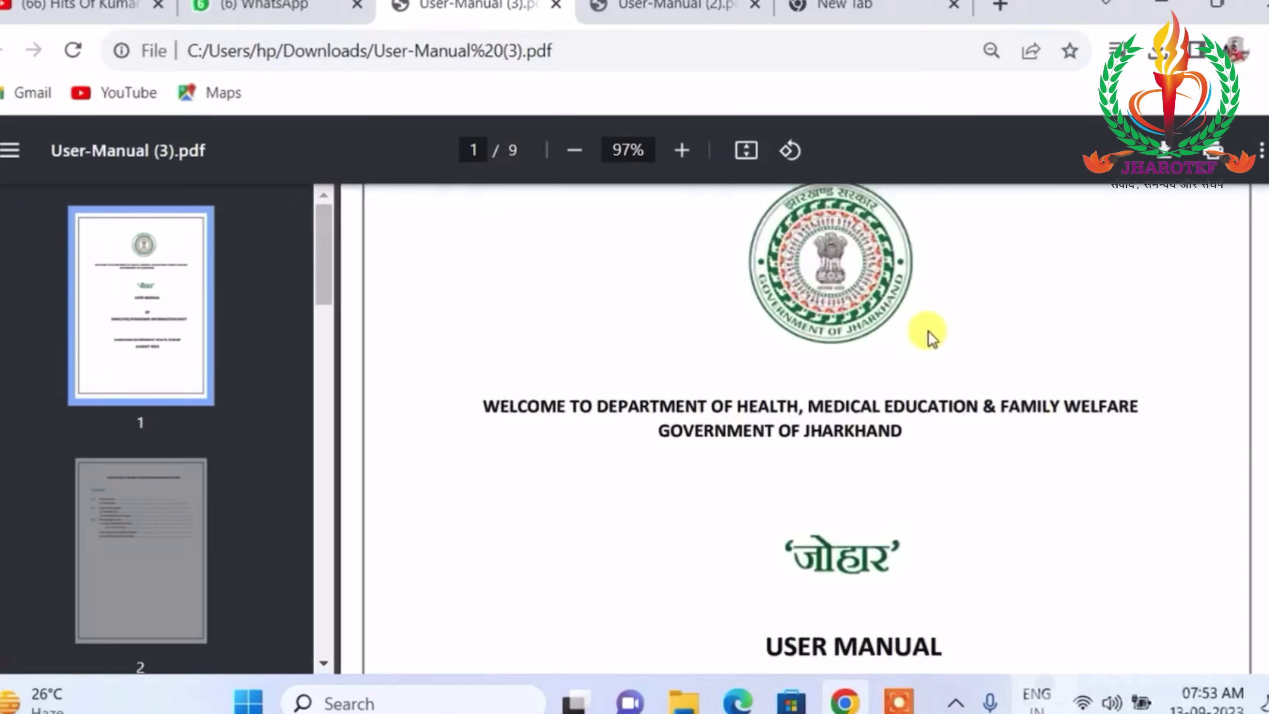
{"action": "scroll", "coordinate": [930, 333], "scroll_direction": "down", "scroll_amount": 20}
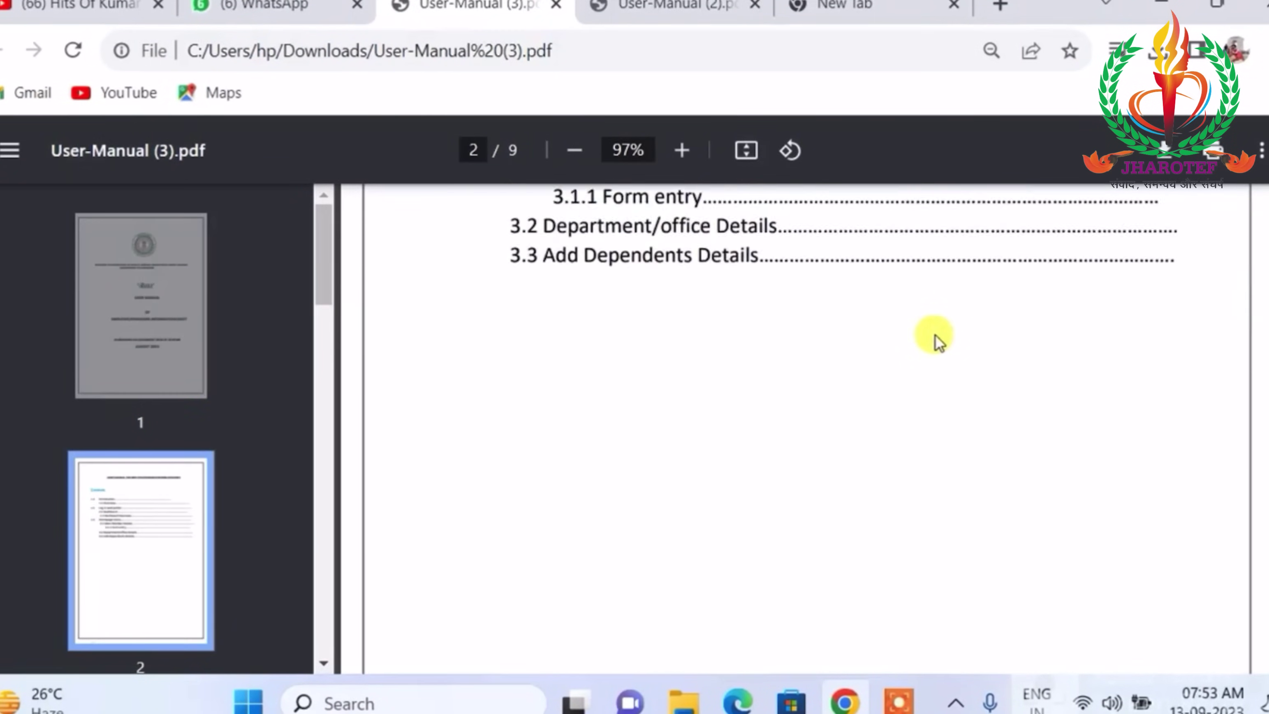
{"action": "scroll", "coordinate": [939, 336], "scroll_direction": "down", "scroll_amount": 10}
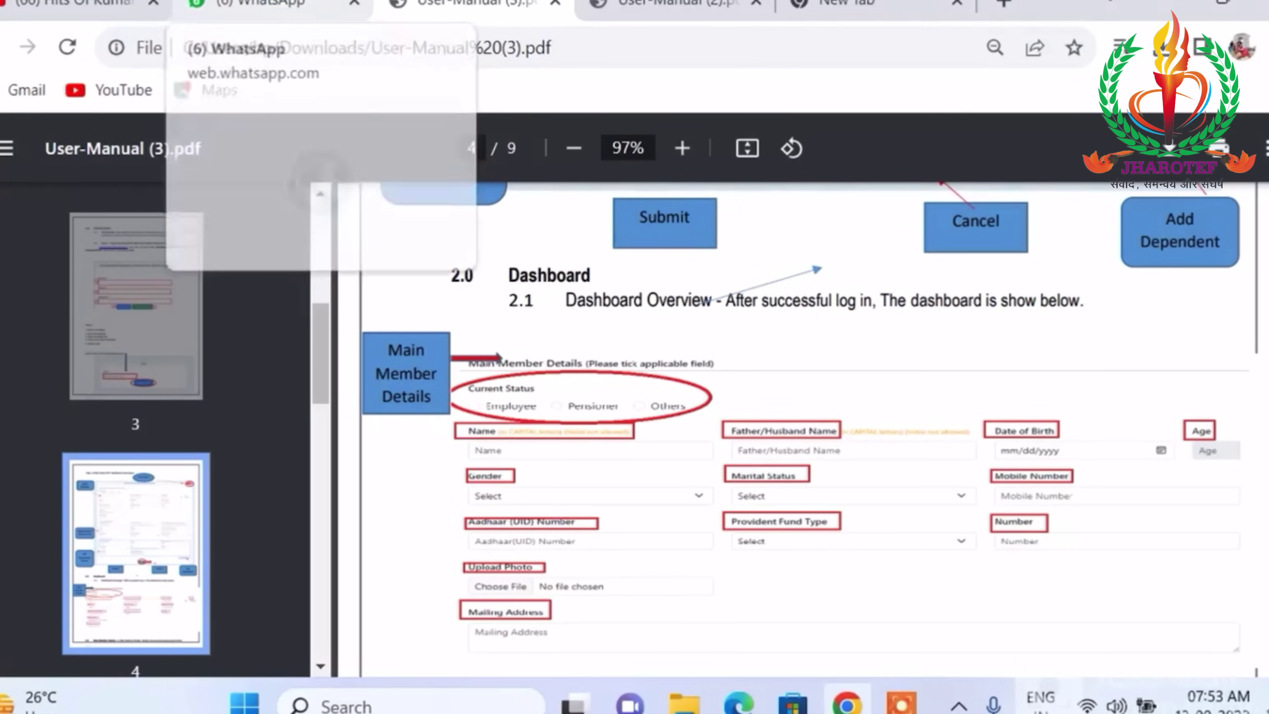
{"action": "left_click", "coordinate": [664, 6]}
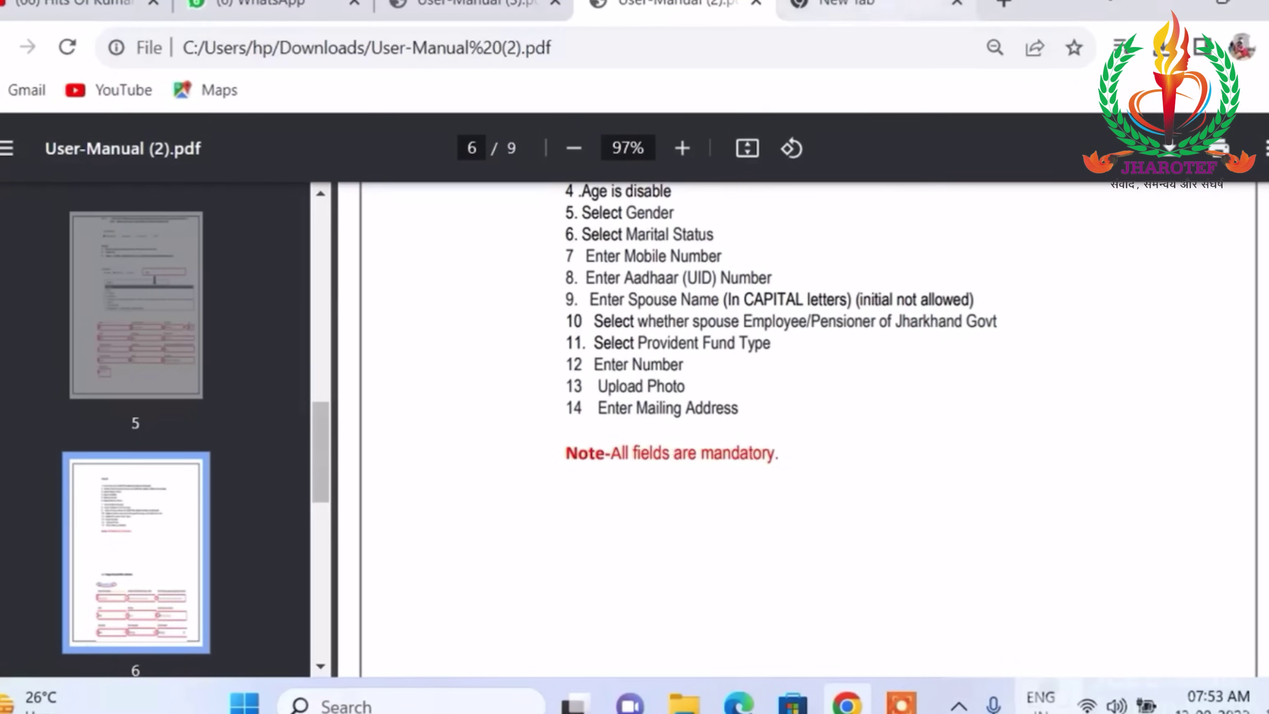
{"action": "left_click", "coordinate": [859, 7]}
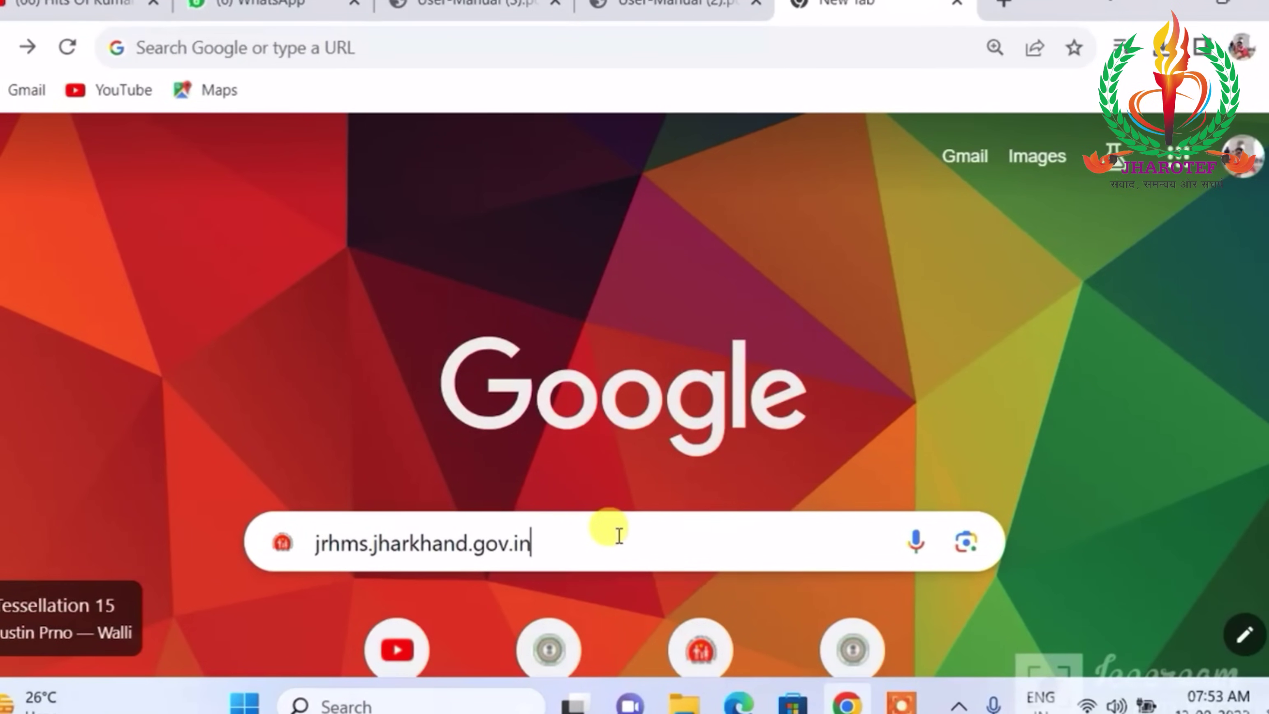
Load jrhms.jharkhand.gov.in and follow the Quick Links 'Jharkhand Swasthya Bima Yojna - Employee Portal' link.
{"action": "key", "text": "Return"}
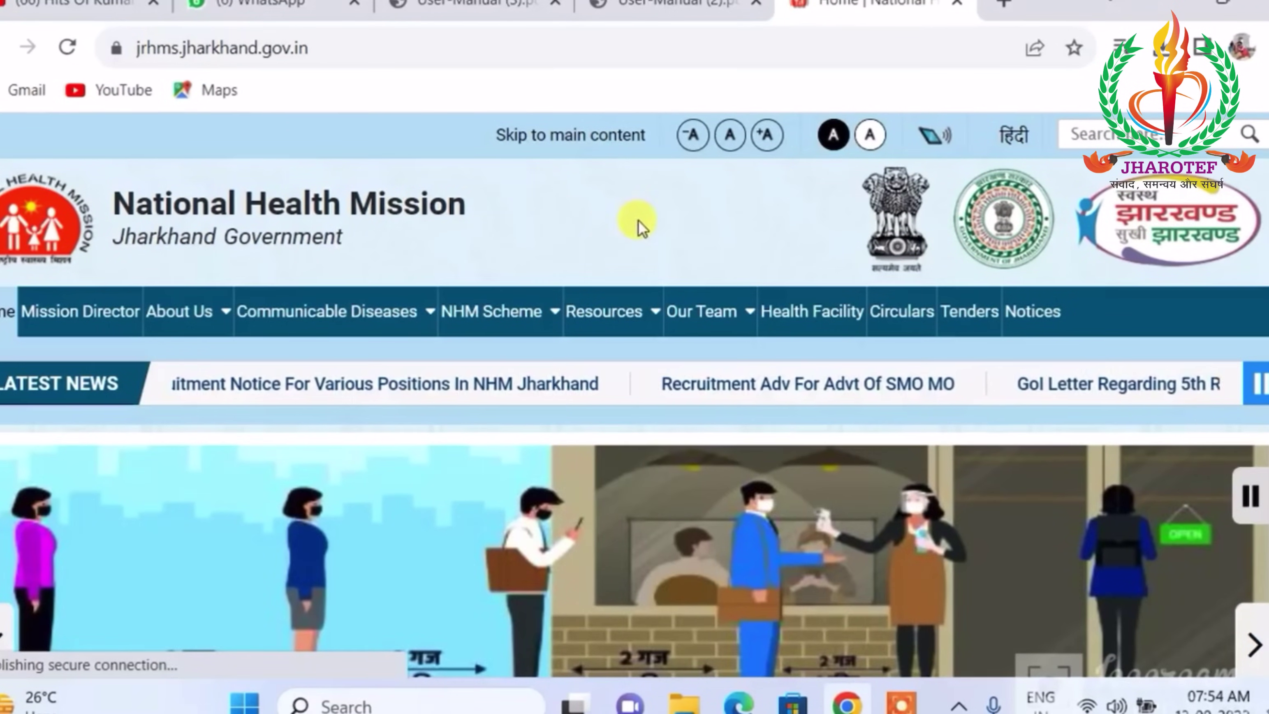
{"action": "scroll", "coordinate": [640, 226], "scroll_direction": "down", "scroll_amount": 6}
{"action": "scroll", "coordinate": [685, 218], "scroll_direction": "down", "scroll_amount": 5}
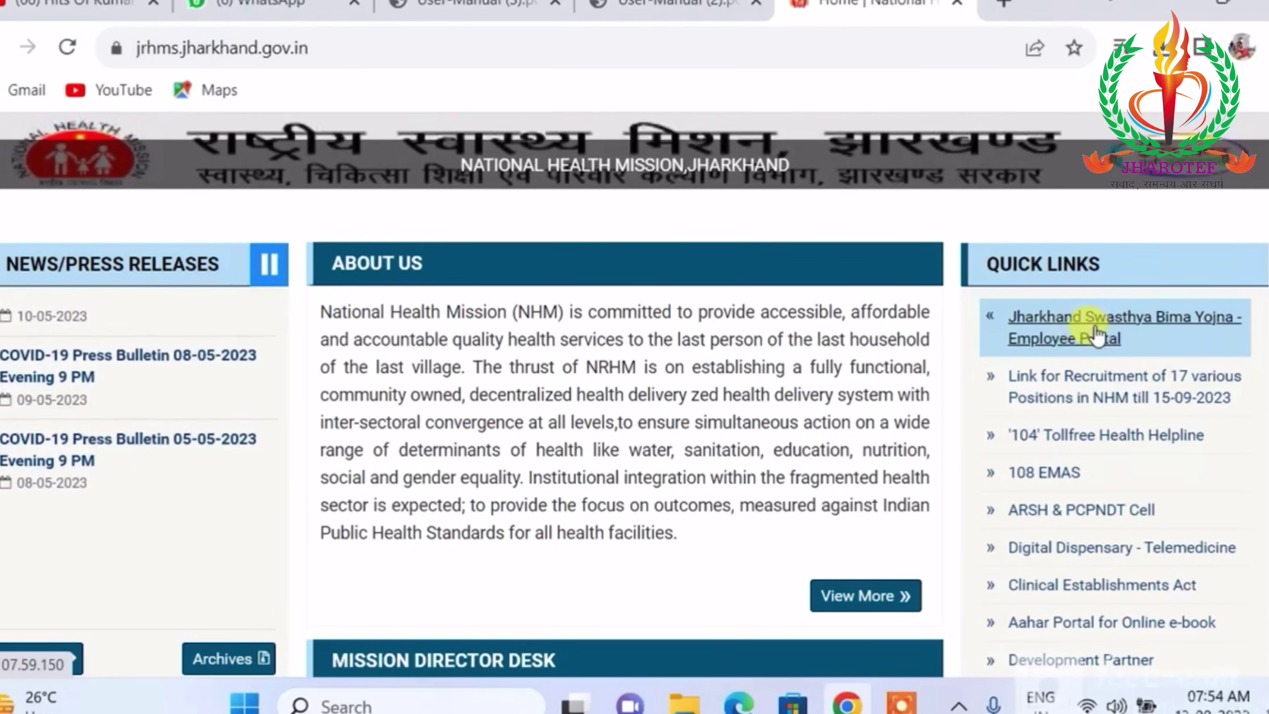
{"action": "left_click", "coordinate": [1098, 335]}
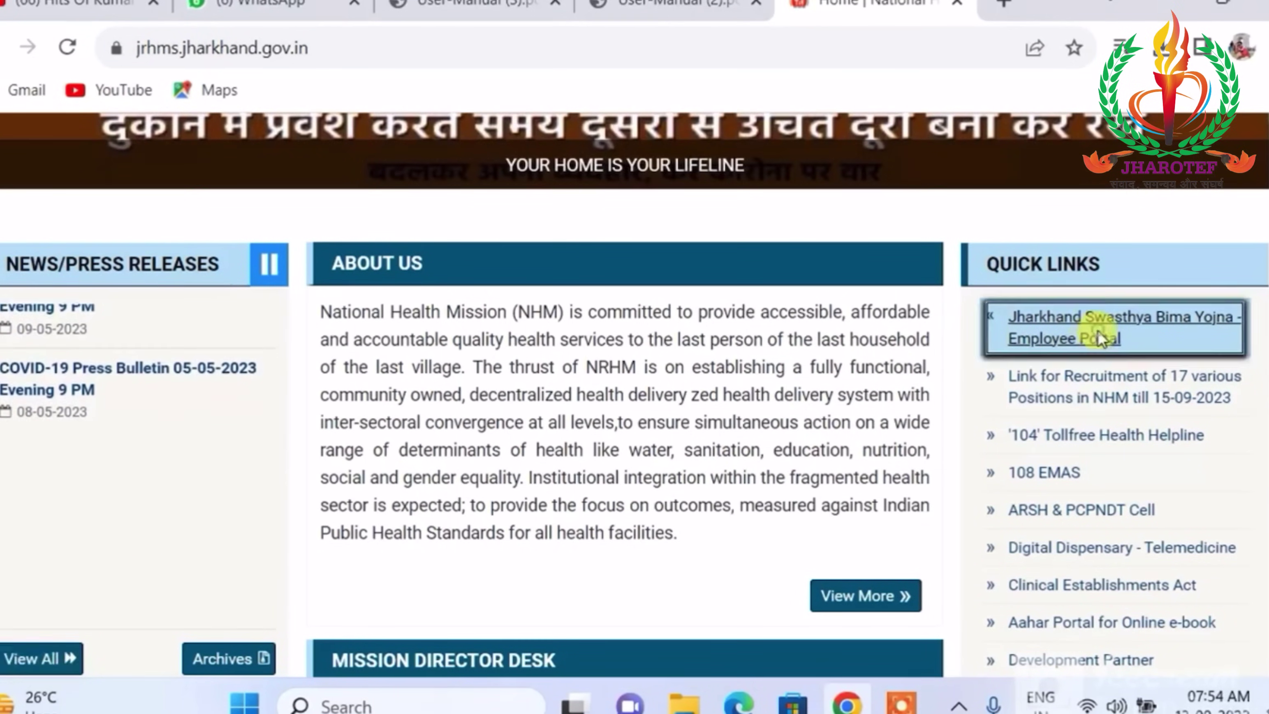
Request a login OTP on the portal and verify it to reach the information sheet form.
{"action": "scroll", "coordinate": [779, 323], "scroll_direction": "down", "scroll_amount": 1}
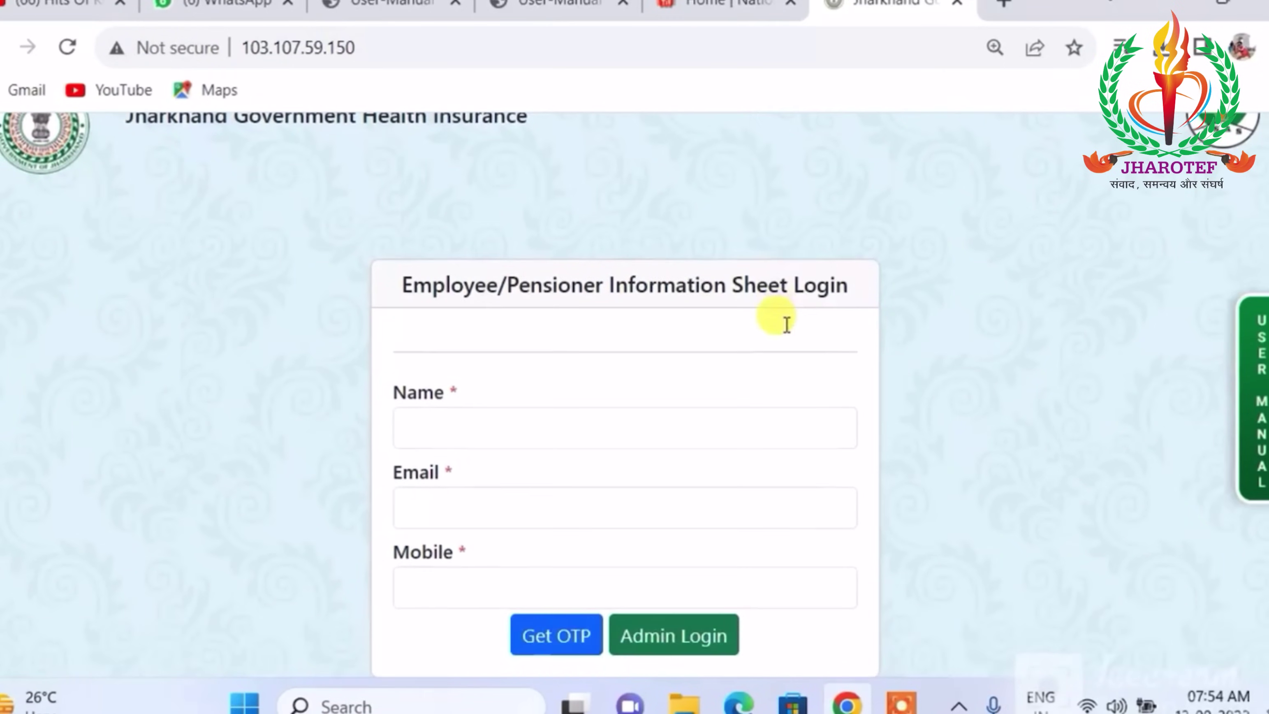
{"action": "scroll", "coordinate": [785, 324], "scroll_direction": "up", "scroll_amount": 1}
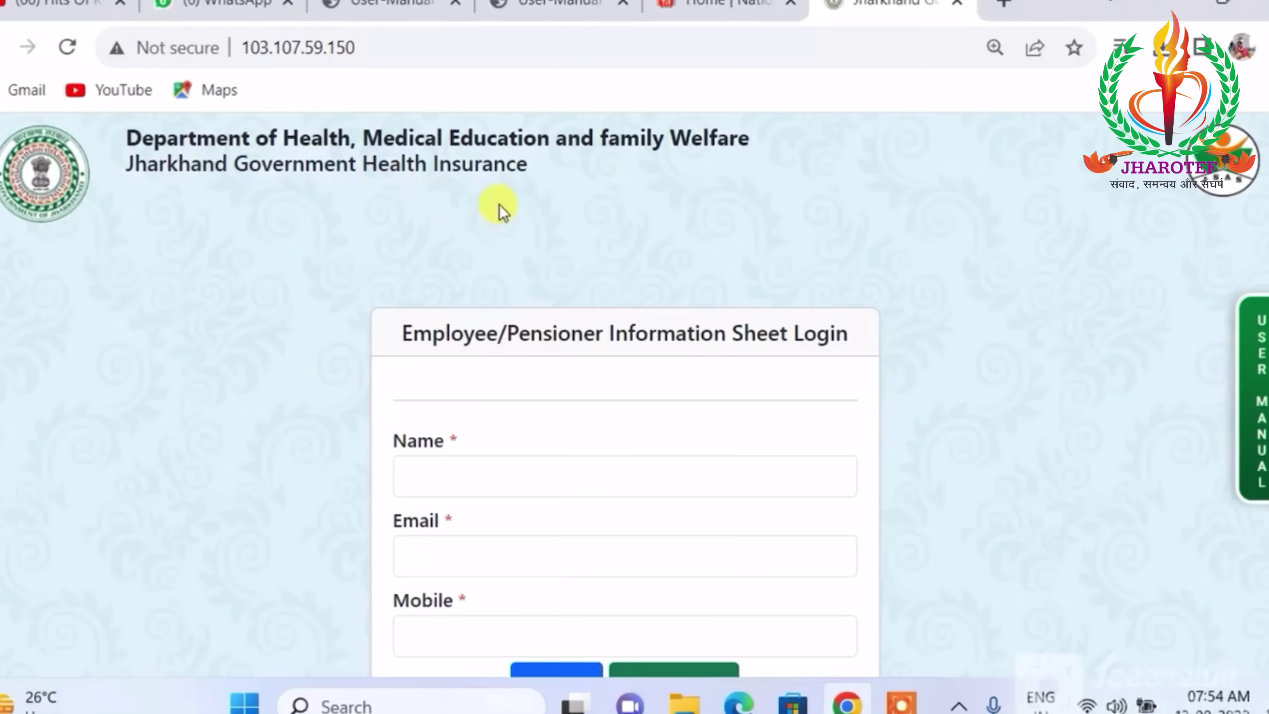
{"action": "scroll", "coordinate": [724, 261], "scroll_direction": "down", "scroll_amount": 1}
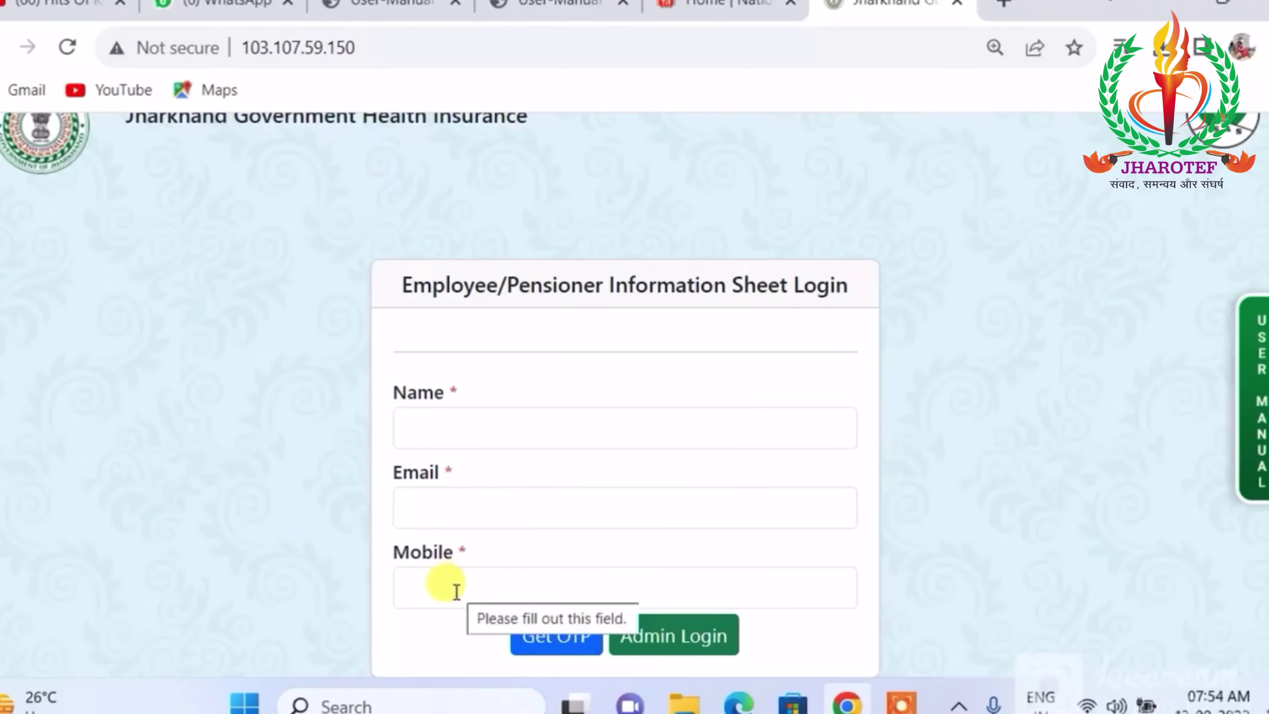
{"action": "left_click", "coordinate": [560, 637]}
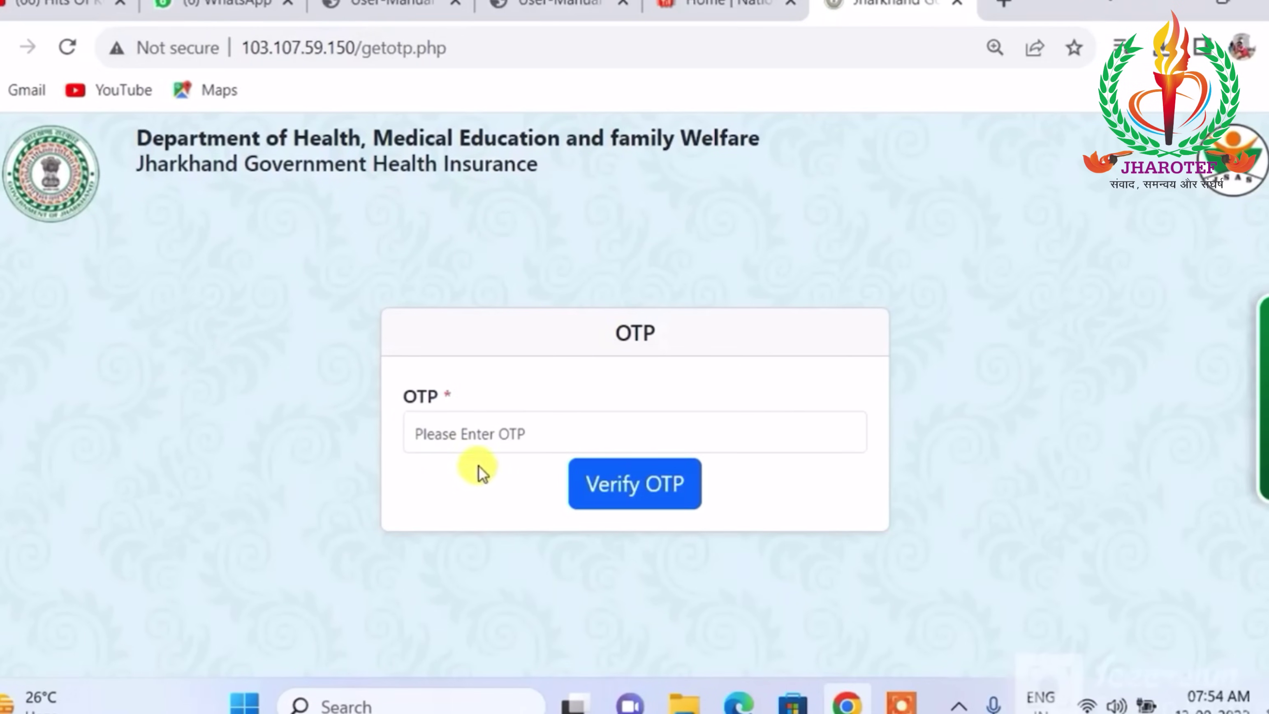
{"action": "left_click", "coordinate": [651, 489]}
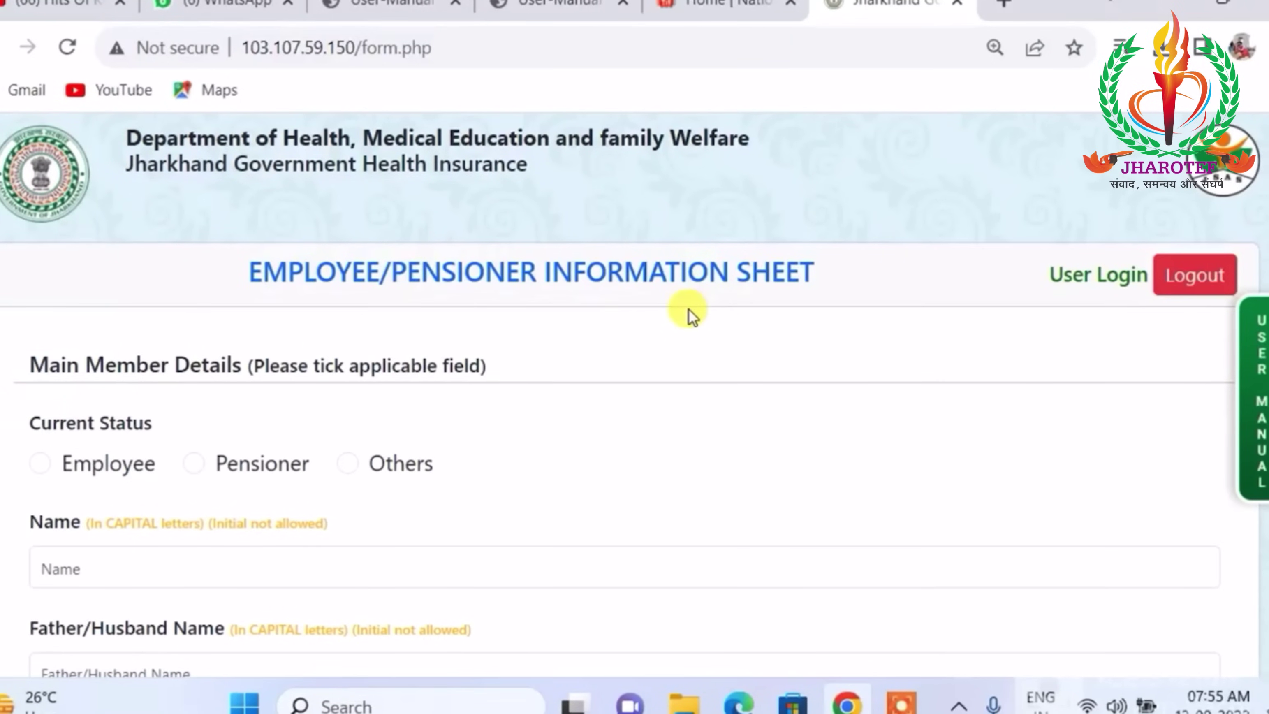
Select Employee under Current Status, then move through the Name and Date of Birth fields.
{"action": "scroll", "coordinate": [688, 309], "scroll_direction": "down", "scroll_amount": 2}
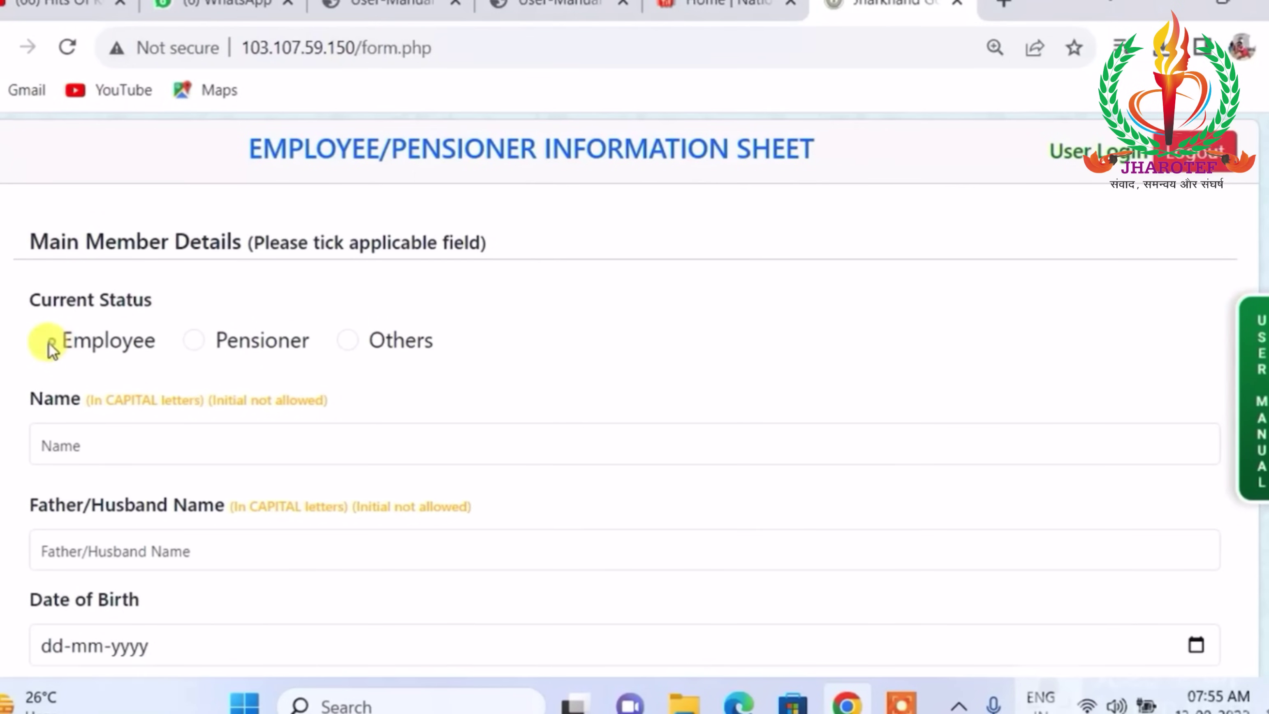
{"action": "scroll", "coordinate": [246, 338], "scroll_direction": "down", "scroll_amount": 2}
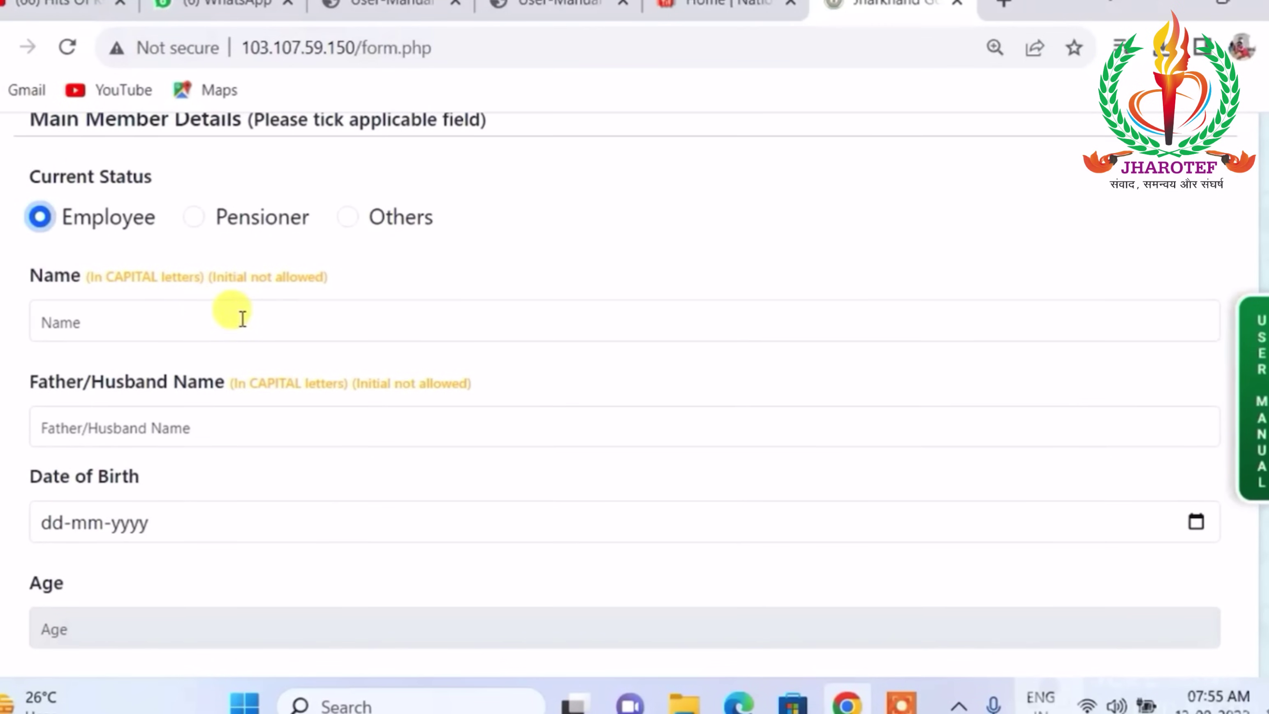
{"action": "left_click", "coordinate": [216, 320]}
{"action": "scroll", "coordinate": [241, 312], "scroll_direction": "down", "scroll_amount": 4}
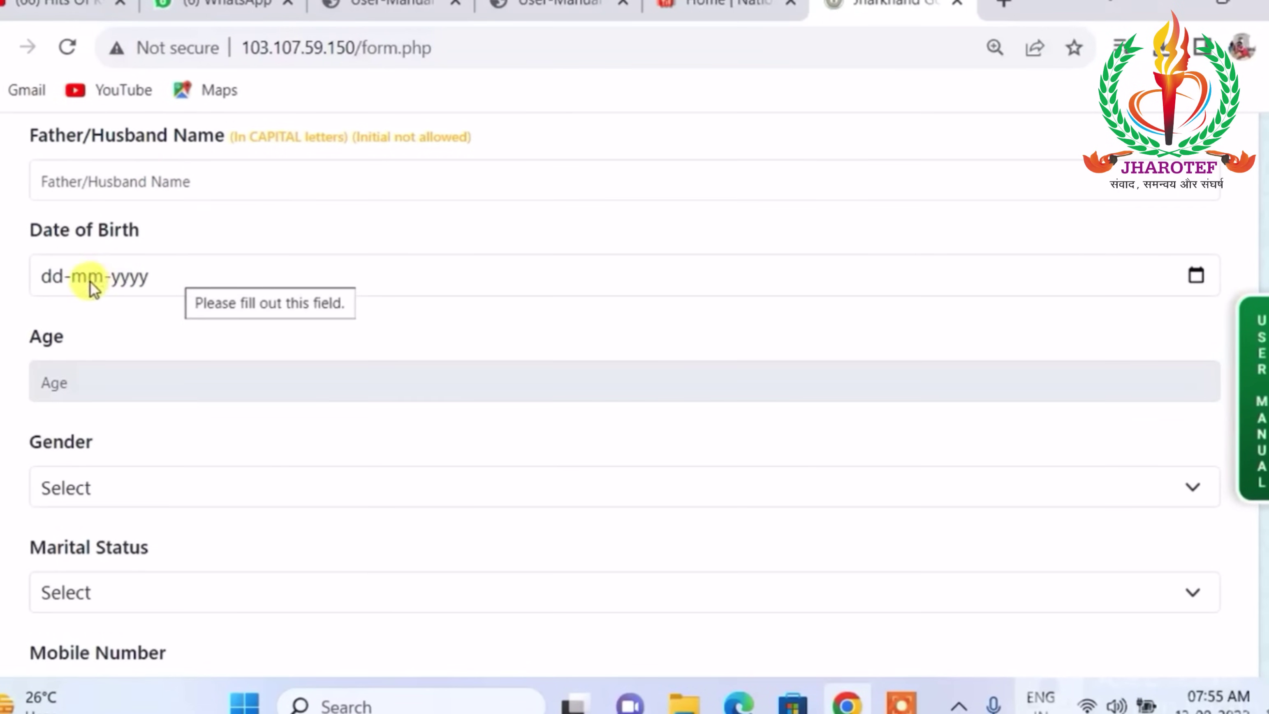
{"action": "left_click", "coordinate": [60, 278]}
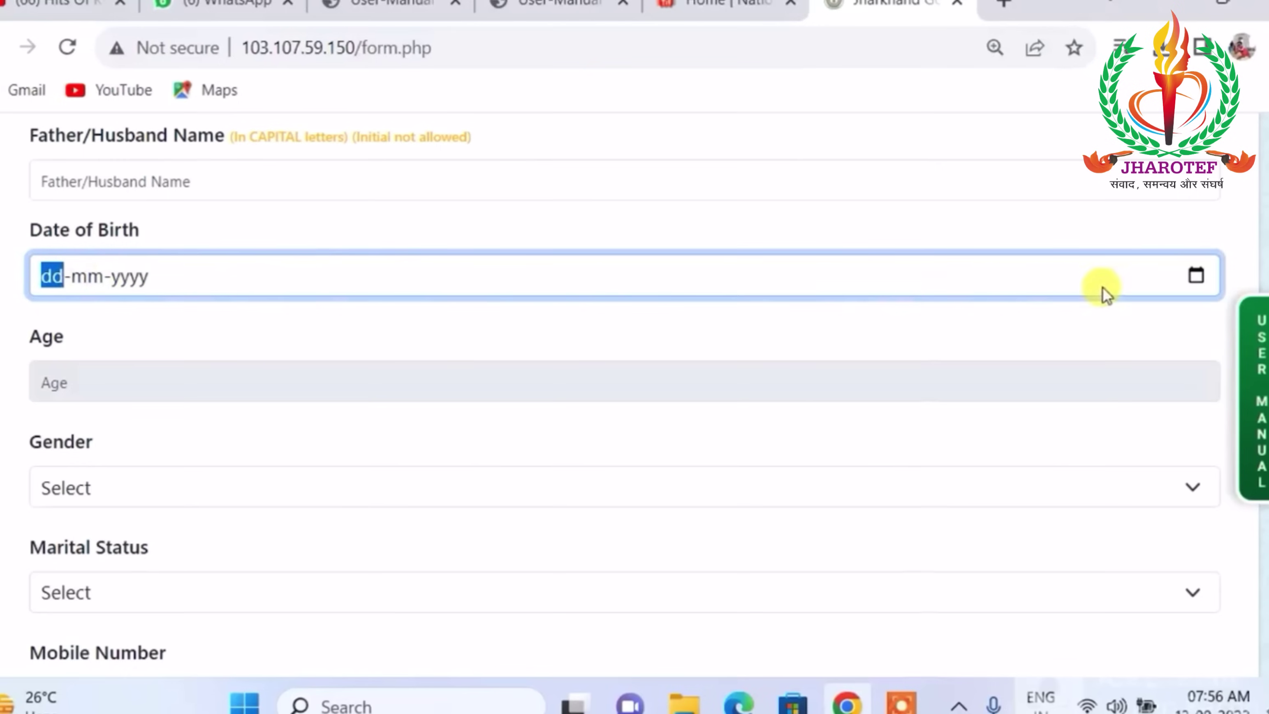
{"action": "left_click", "coordinate": [1196, 276]}
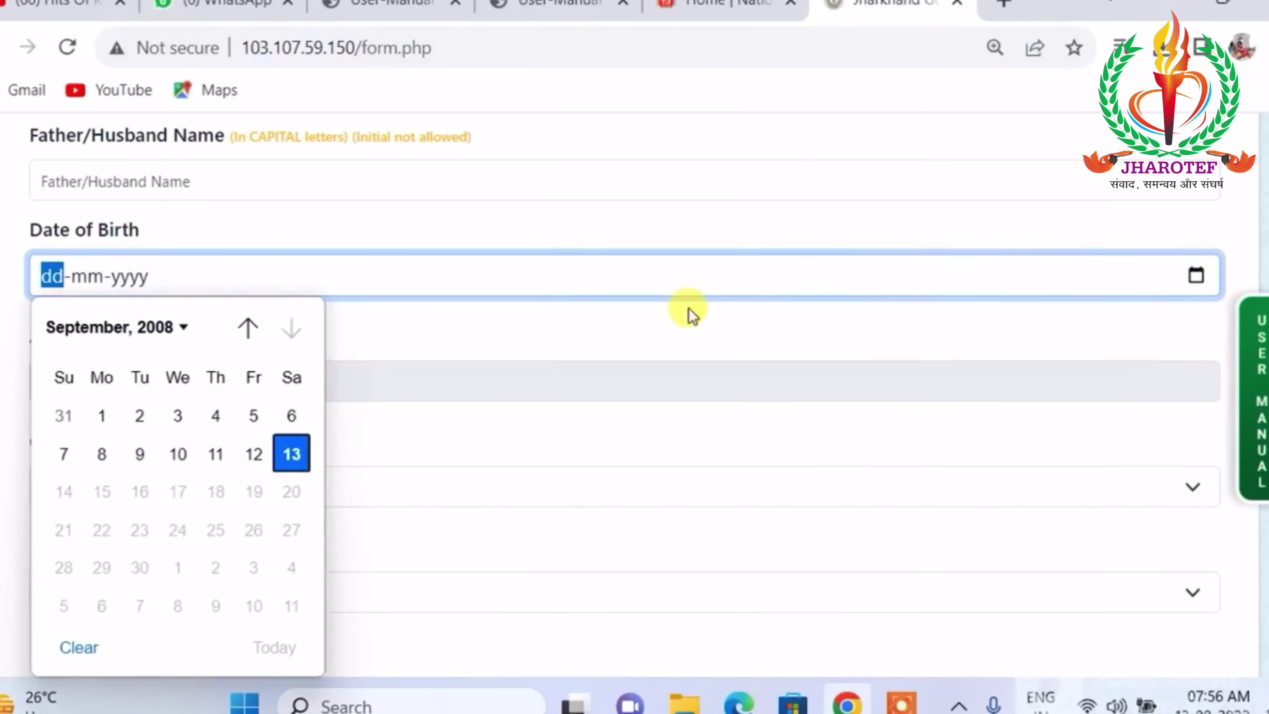
{"action": "left_click", "coordinate": [392, 324]}
{"action": "left_click", "coordinate": [49, 275]}
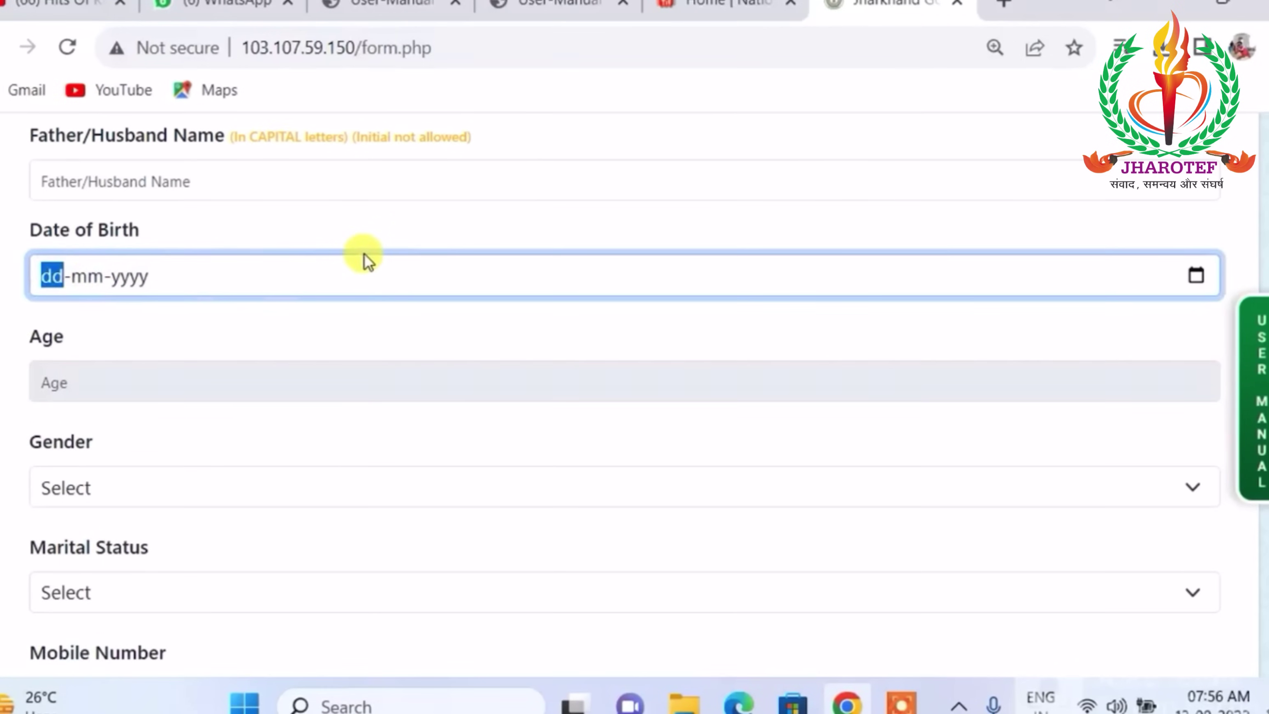
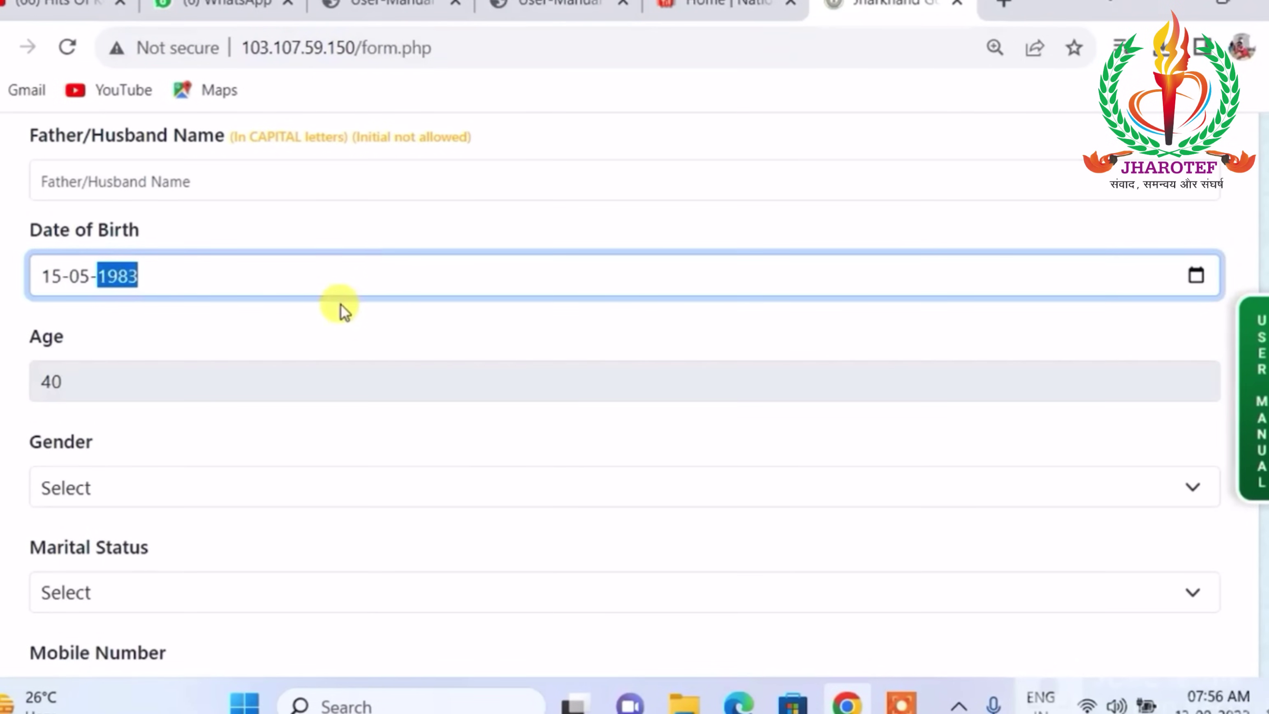
{"action": "left_click", "coordinate": [235, 325]}
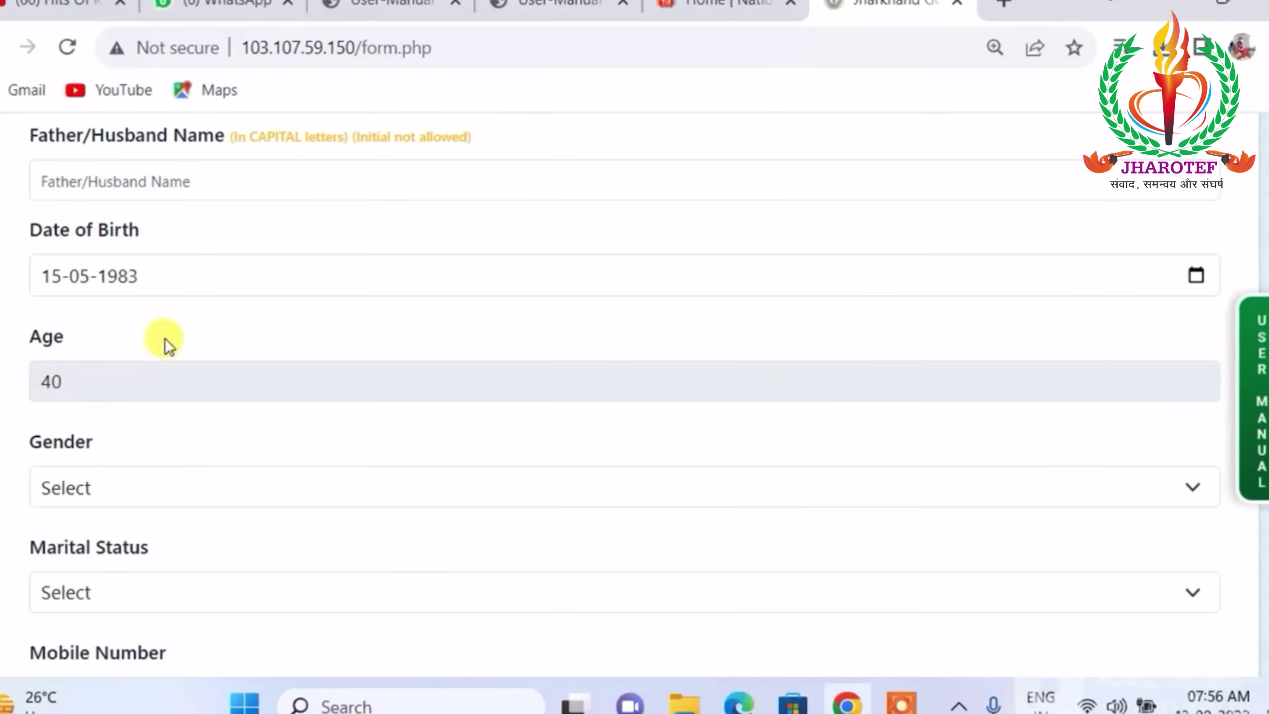
Set the member's Gender to Male and Marital Status to Married.
{"action": "scroll", "coordinate": [165, 338], "scroll_direction": "down", "scroll_amount": 1}
{"action": "scroll", "coordinate": [255, 331], "scroll_direction": "down", "scroll_amount": 1}
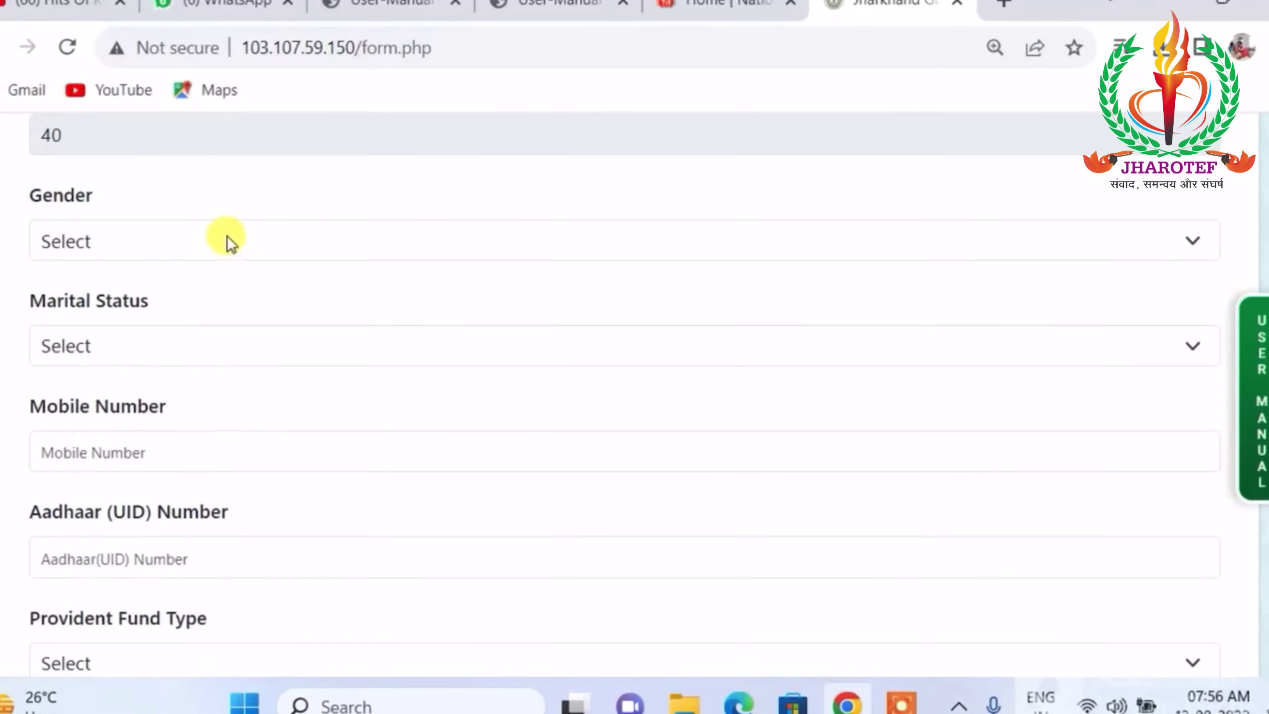
{"action": "left_click", "coordinate": [227, 236]}
{"action": "left_click", "coordinate": [192, 299]}
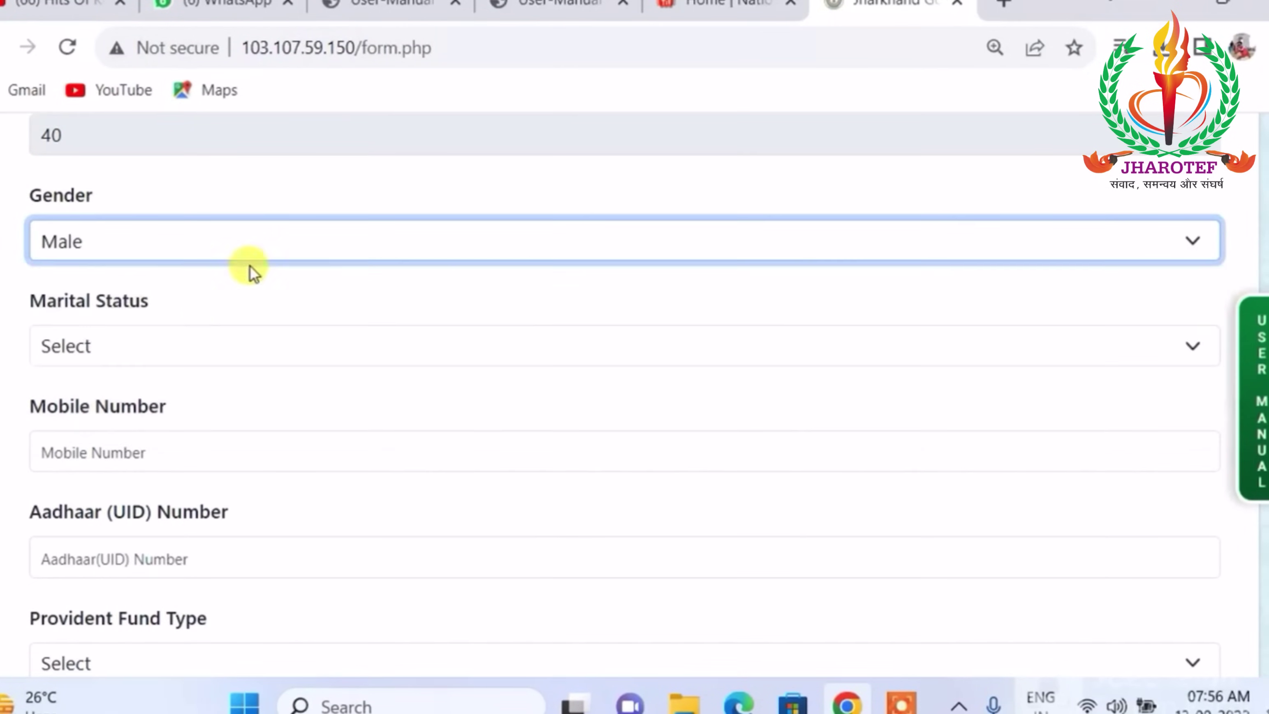
{"action": "scroll", "coordinate": [311, 231], "scroll_direction": "down", "scroll_amount": 1}
{"action": "left_click", "coordinate": [243, 219]}
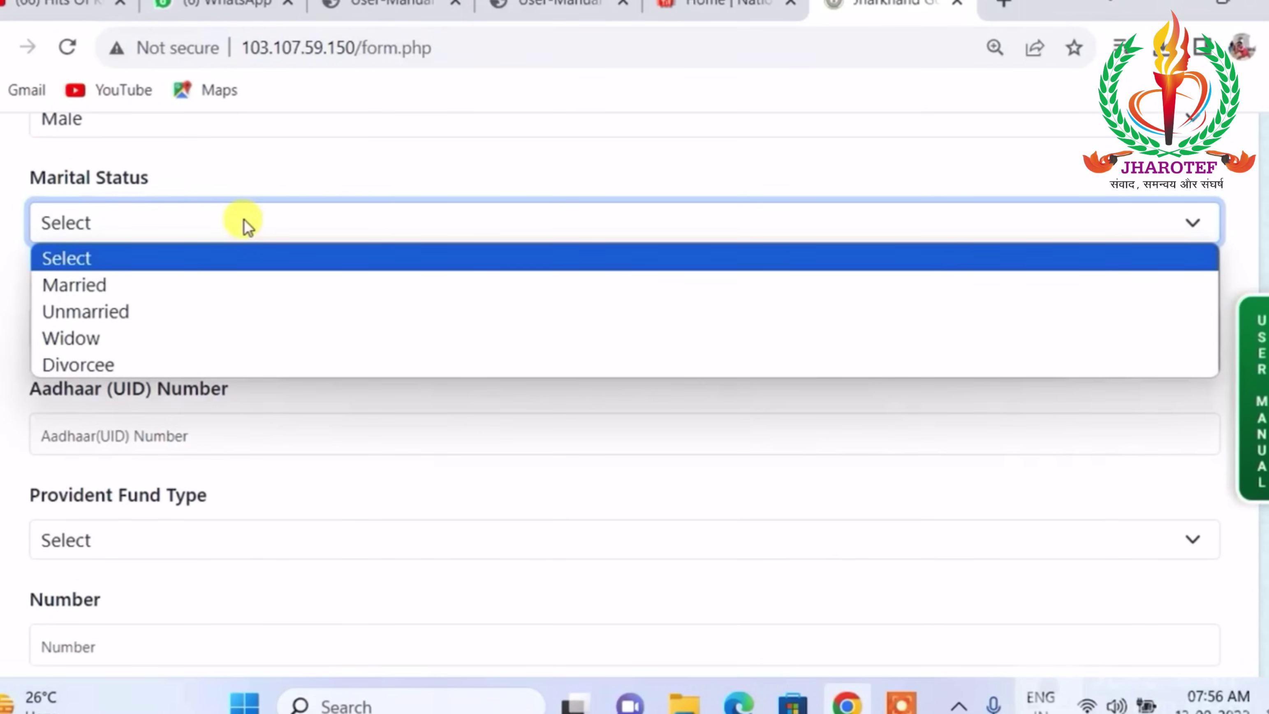
{"action": "left_click", "coordinate": [202, 295]}
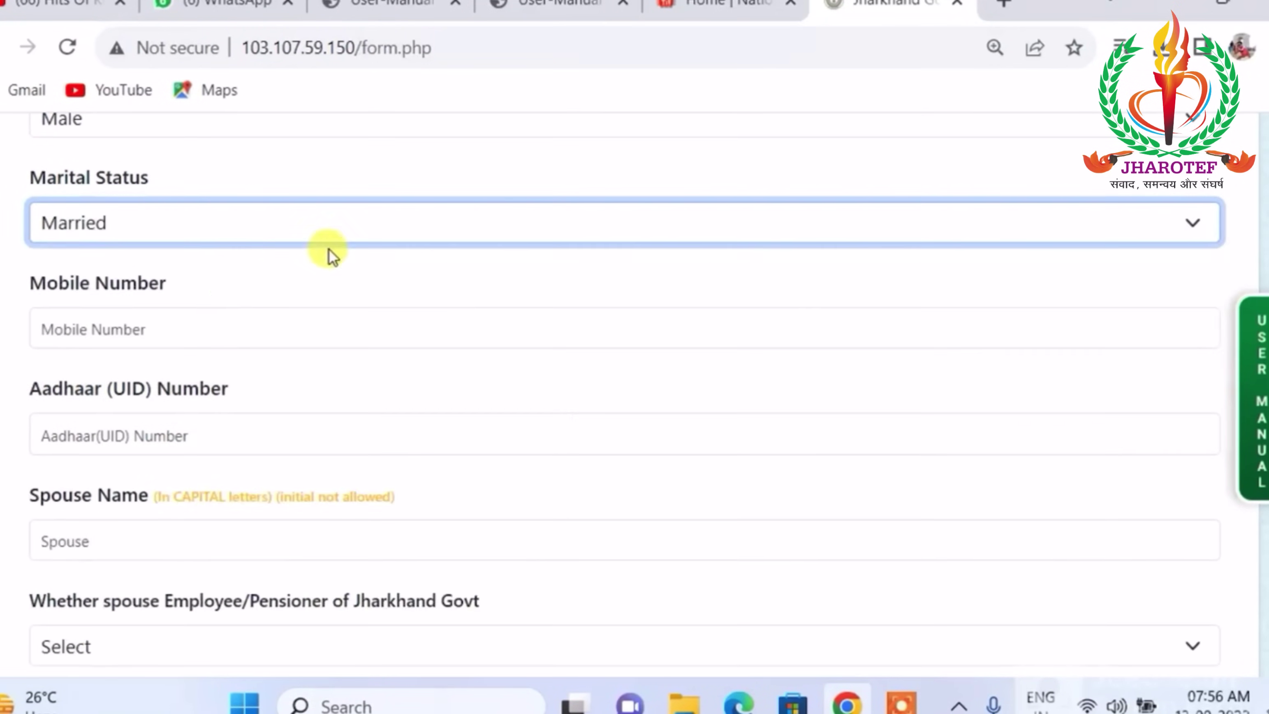
Move past the Aadhaar number field to the spouse Employee/Pensioner question.
{"action": "scroll", "coordinate": [325, 249], "scroll_direction": "down", "scroll_amount": 1}
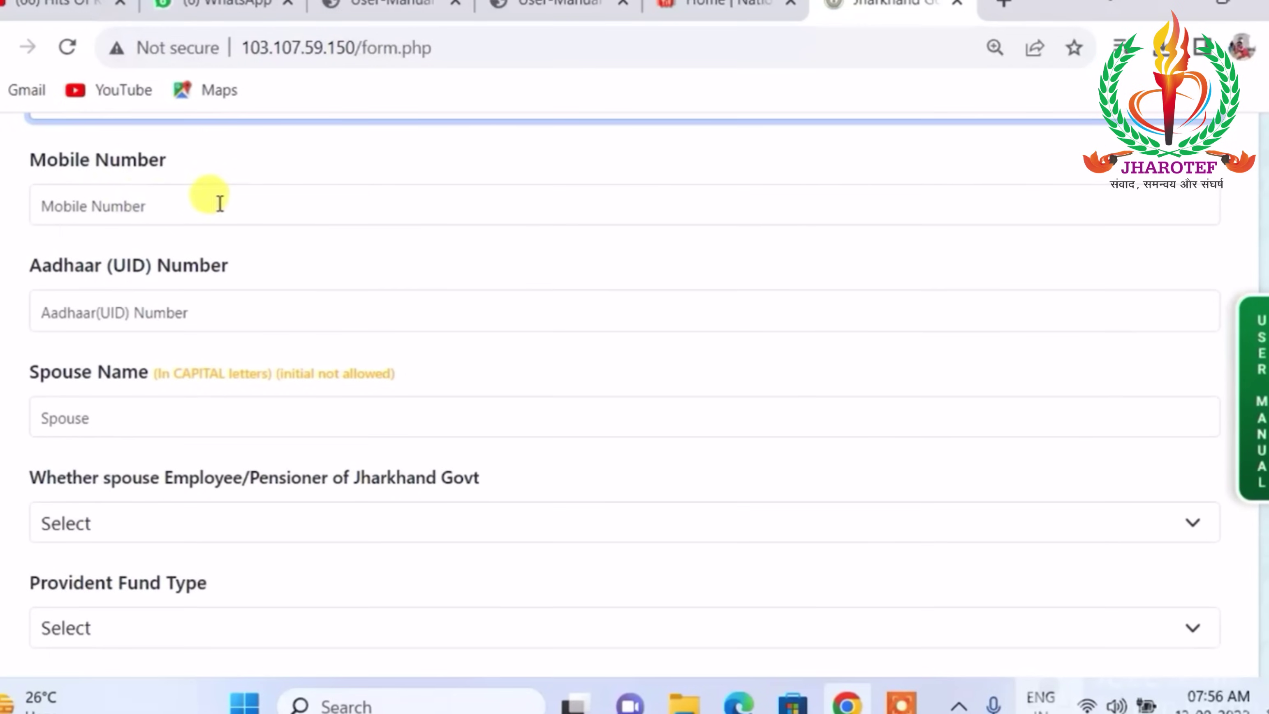
{"action": "left_click", "coordinate": [211, 317]}
{"action": "scroll", "coordinate": [280, 286], "scroll_direction": "down", "scroll_amount": 1}
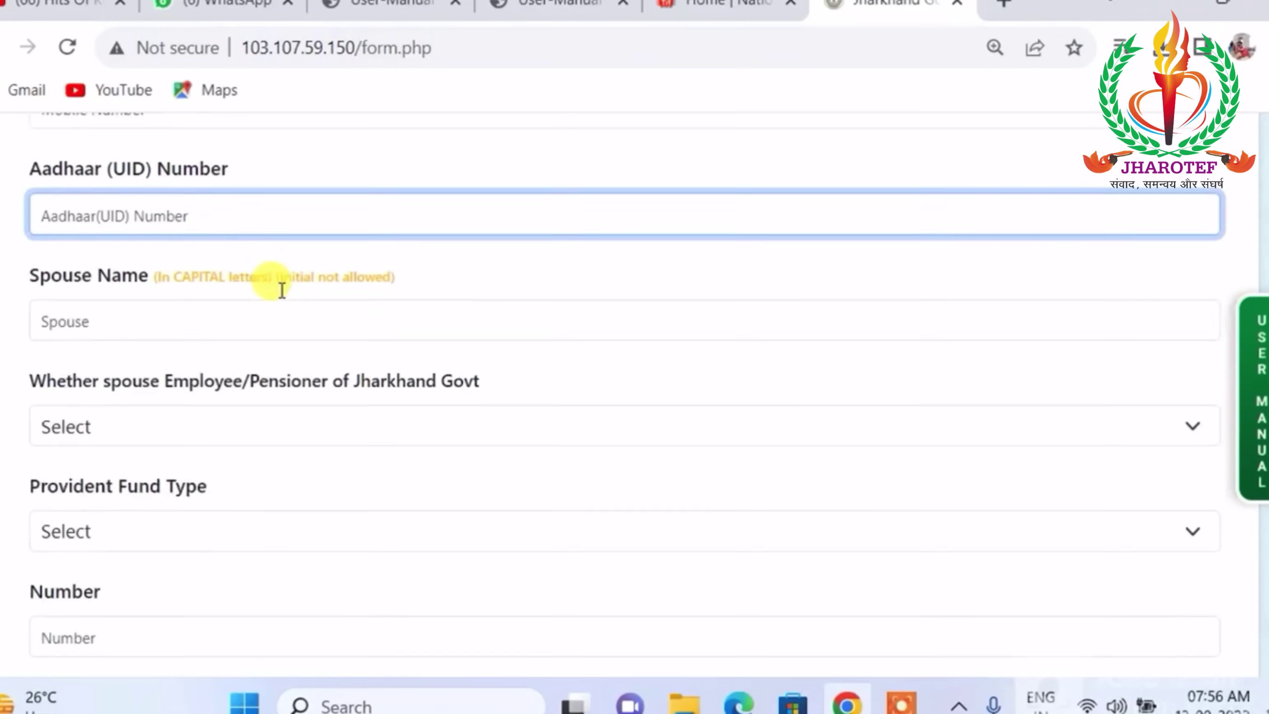
{"action": "scroll", "coordinate": [313, 218], "scroll_direction": "down", "scroll_amount": 1}
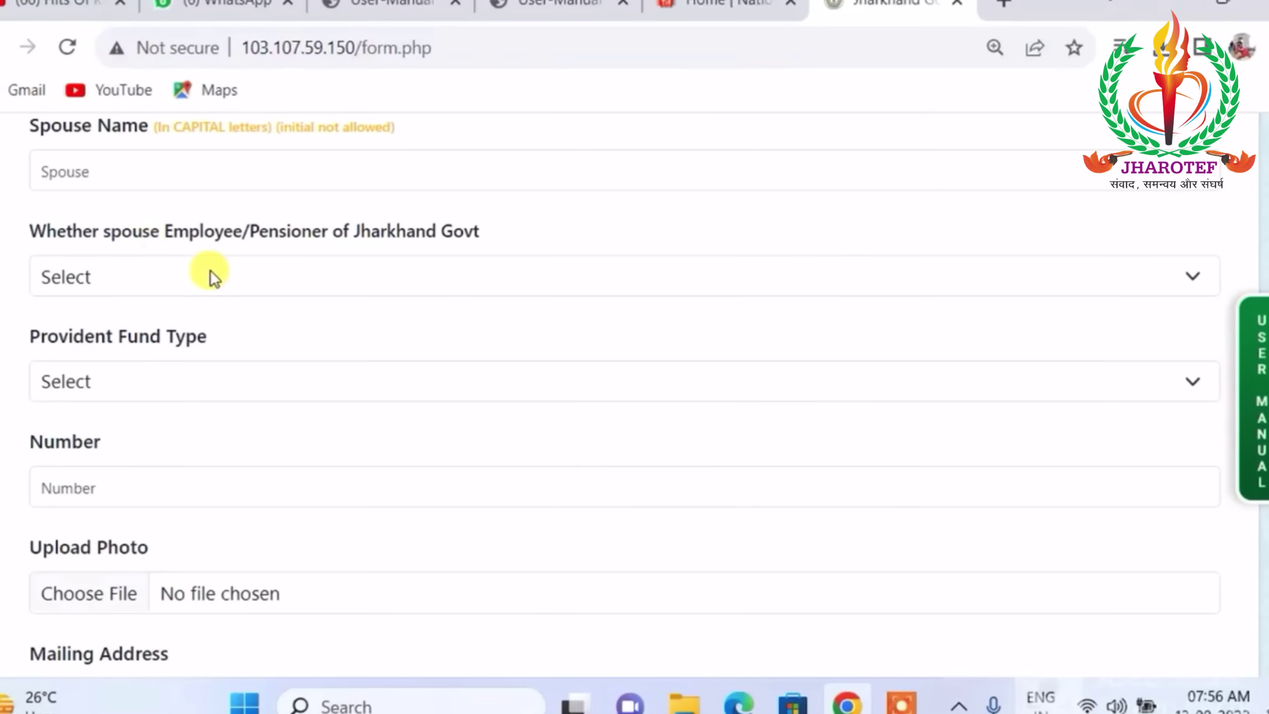
{"action": "left_click", "coordinate": [196, 275]}
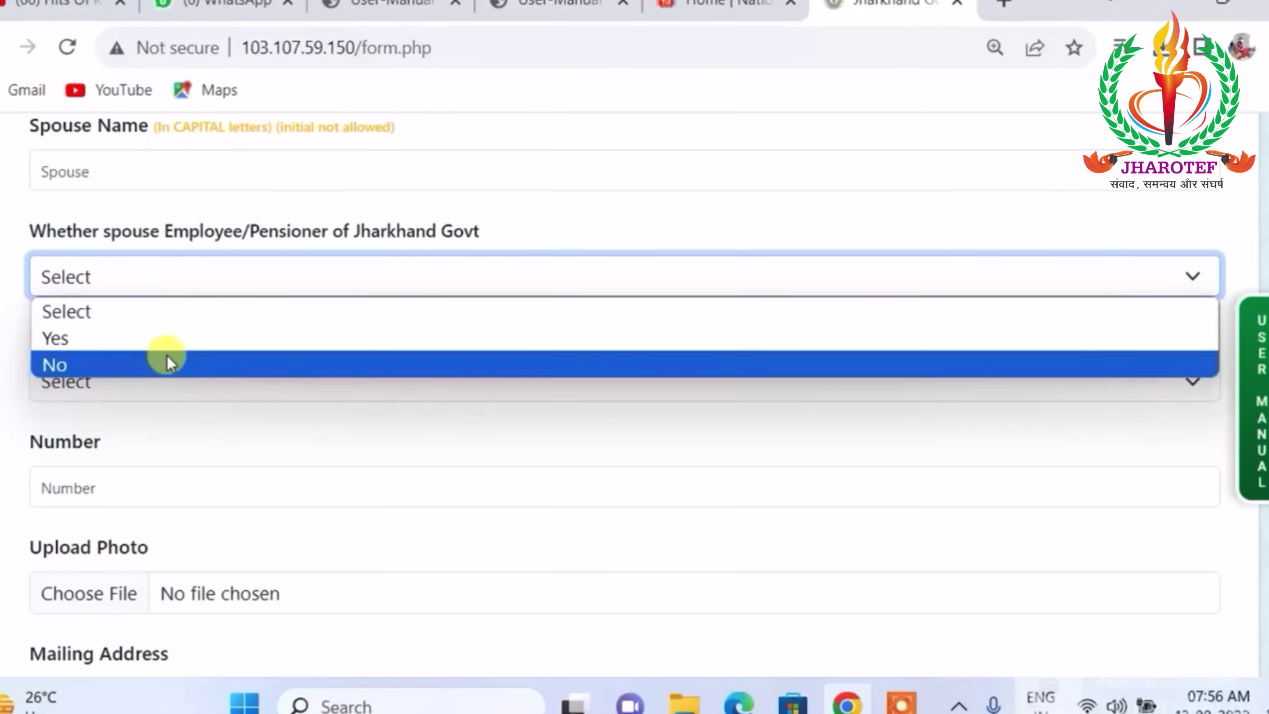
Answer Yes to whether the spouse is a Jharkhand Govt employee/pensioner.
{"action": "left_click", "coordinate": [291, 210]}
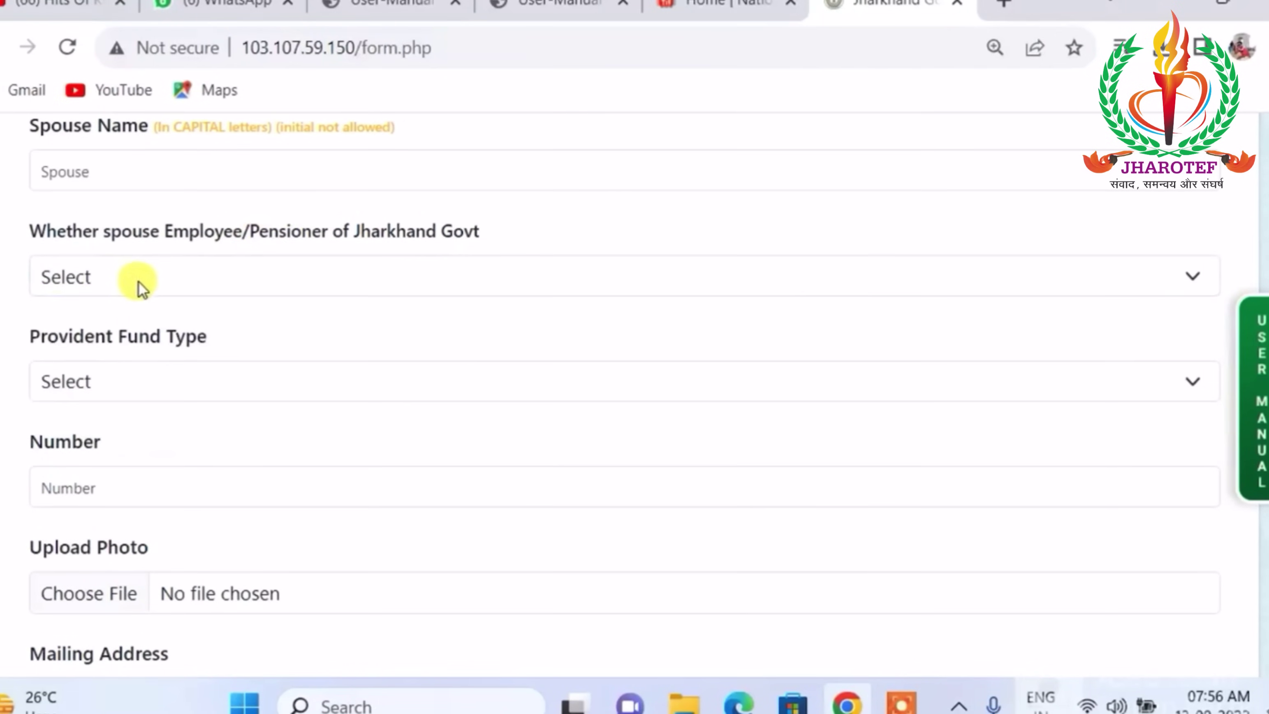
{"action": "left_click", "coordinate": [160, 279]}
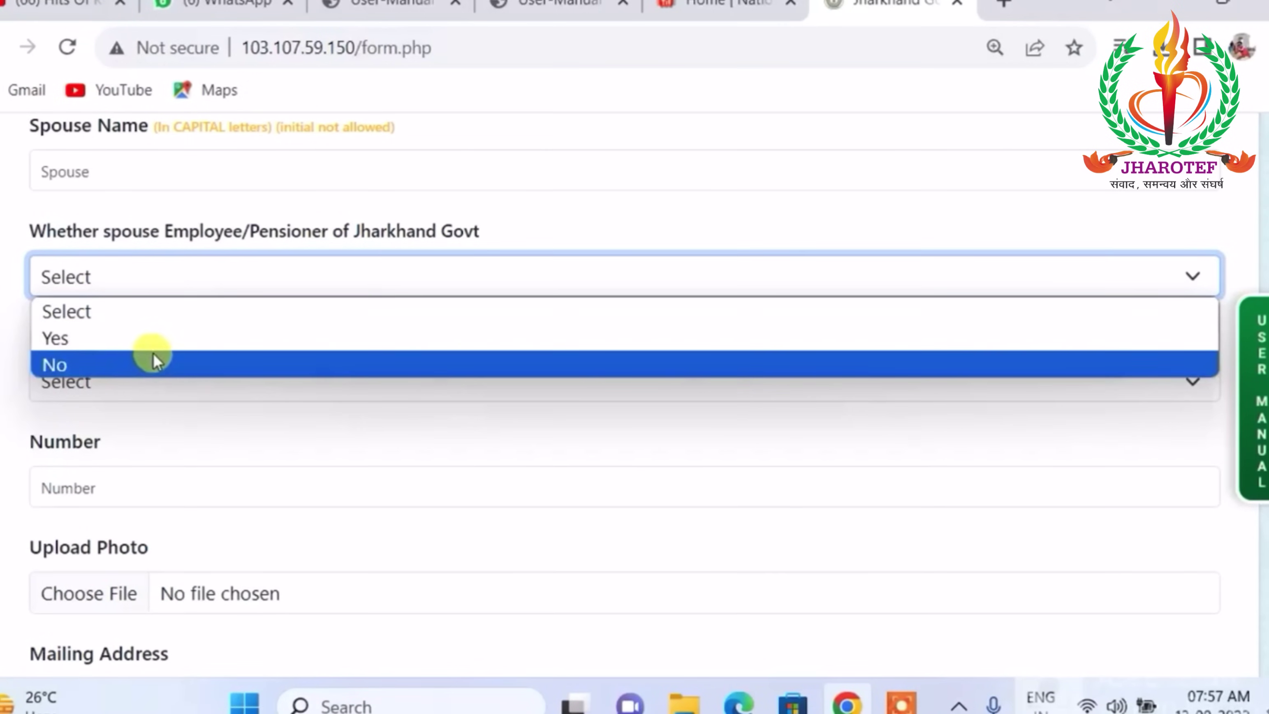
{"action": "left_click", "coordinate": [163, 338]}
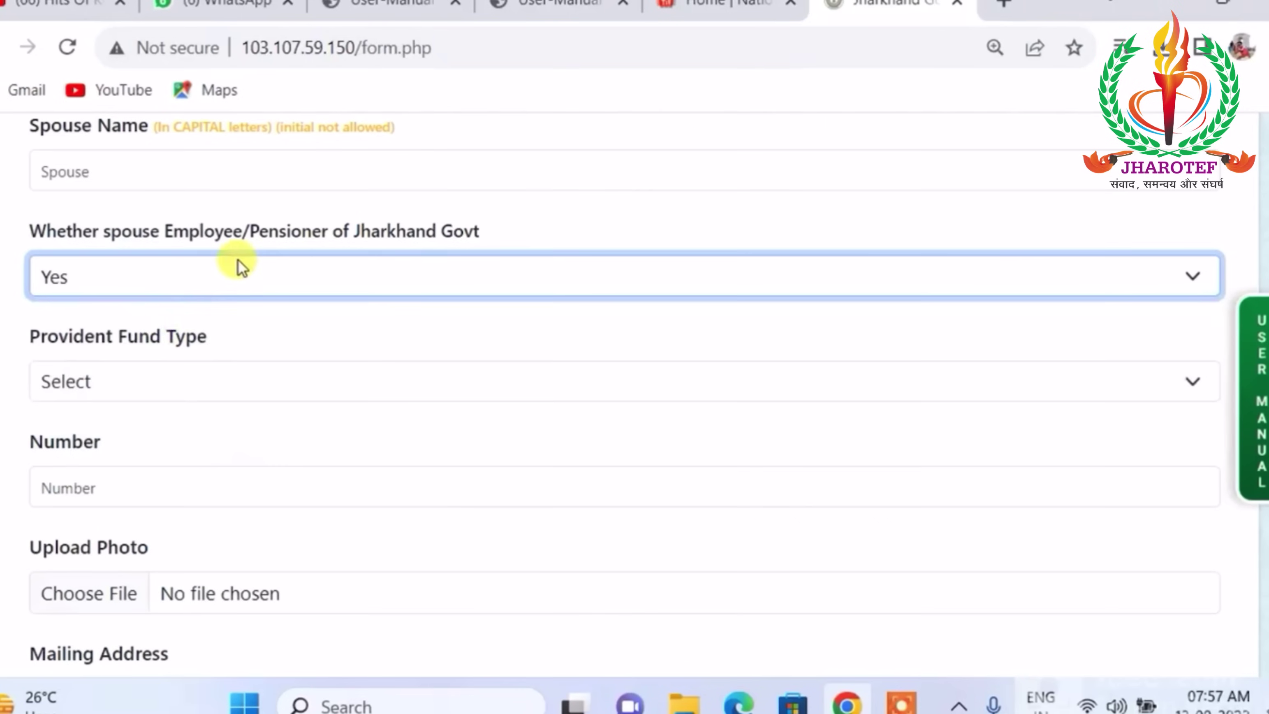
{"action": "scroll", "coordinate": [237, 260], "scroll_direction": "down", "scroll_amount": 2}
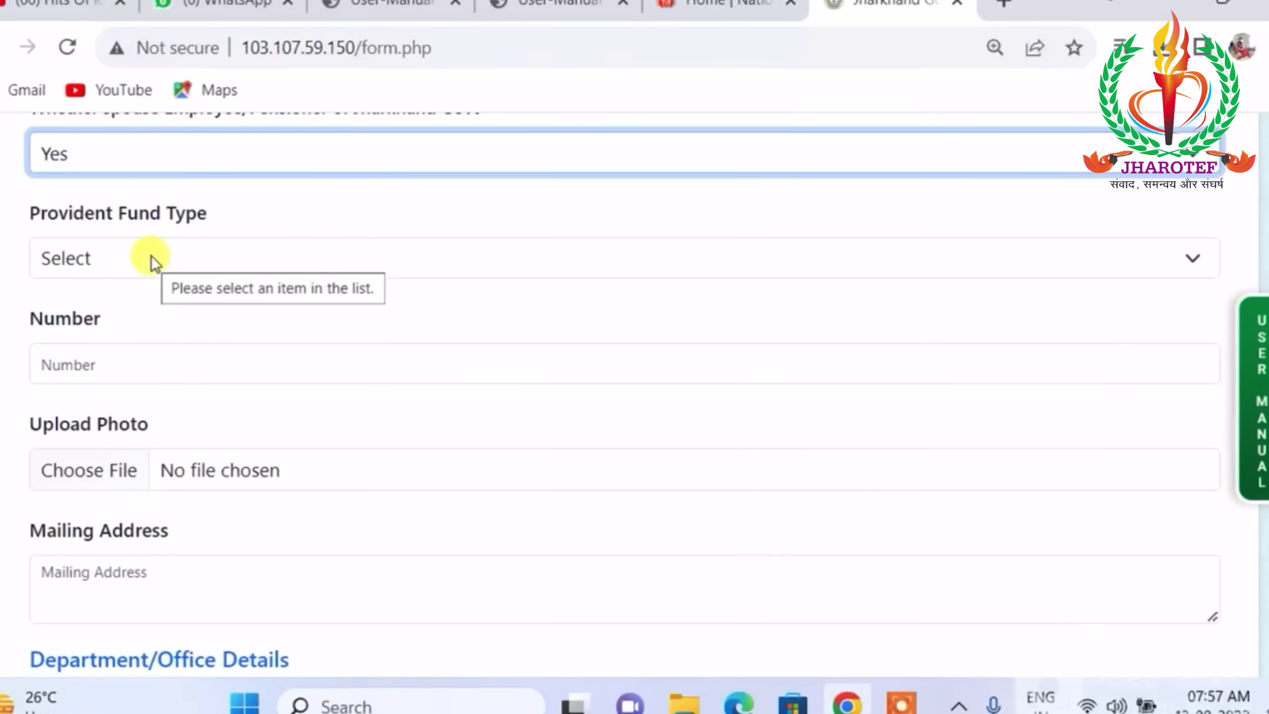
Set the Provident Fund Type to GPF.
{"action": "left_click", "coordinate": [195, 258]}
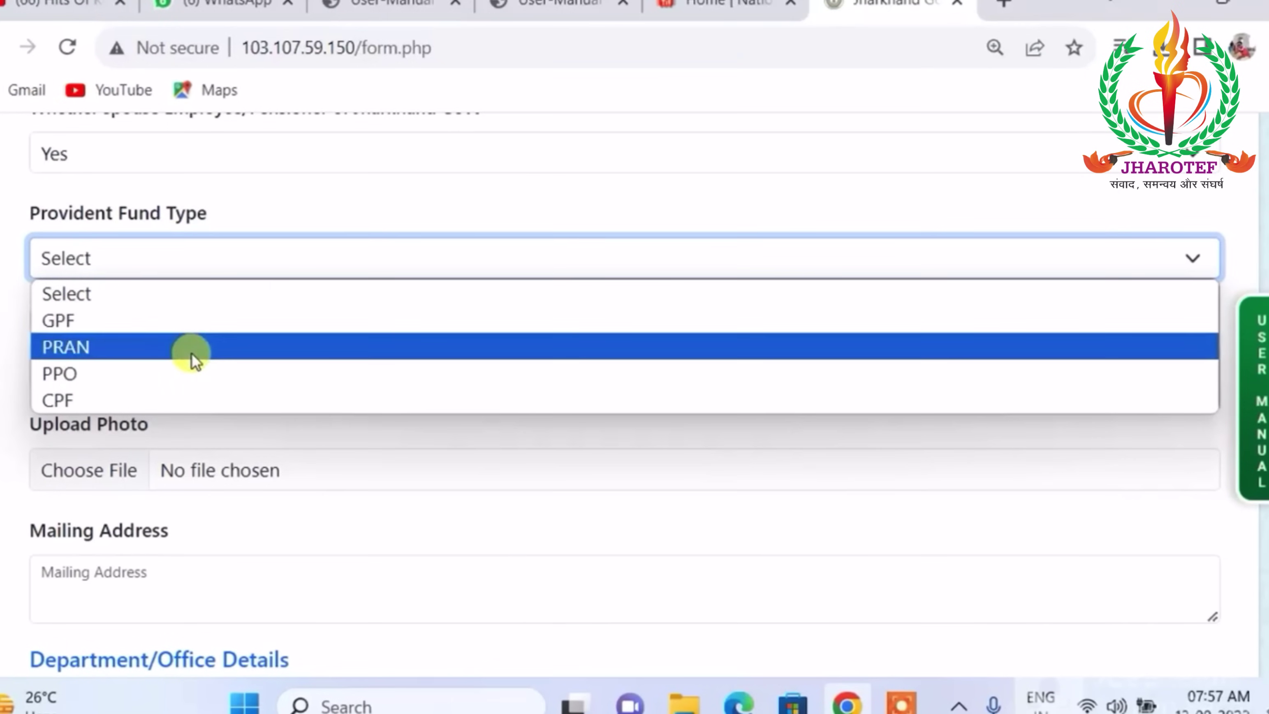
{"action": "left_click", "coordinate": [198, 319]}
{"action": "scroll", "coordinate": [227, 289], "scroll_direction": "down", "scroll_amount": 2}
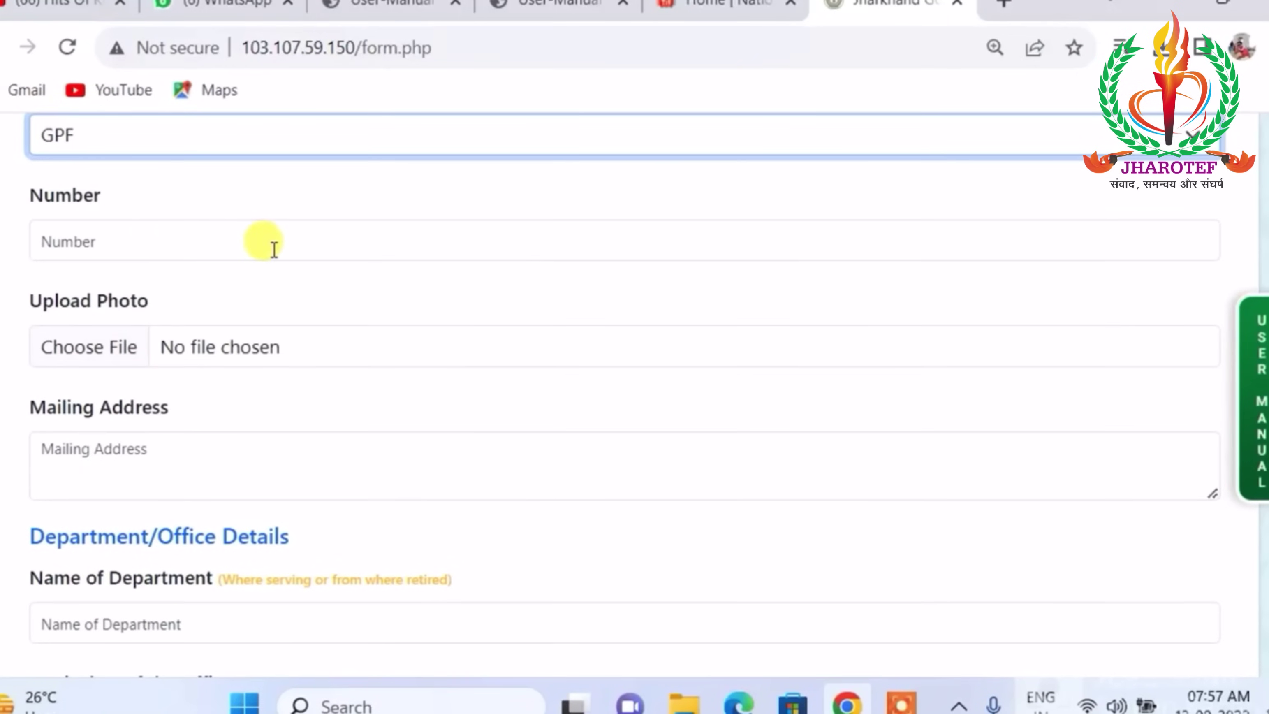
{"action": "scroll", "coordinate": [309, 229], "scroll_direction": "down", "scroll_amount": 2}
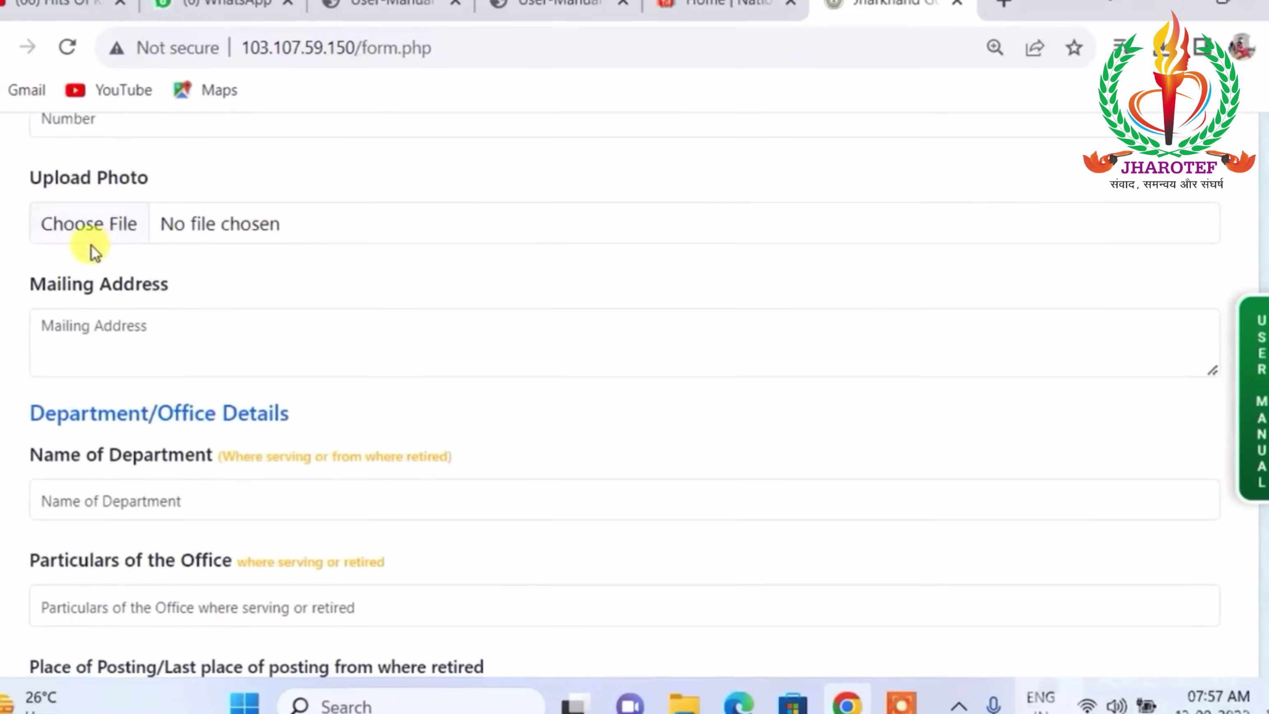
{"action": "left_click", "coordinate": [87, 225]}
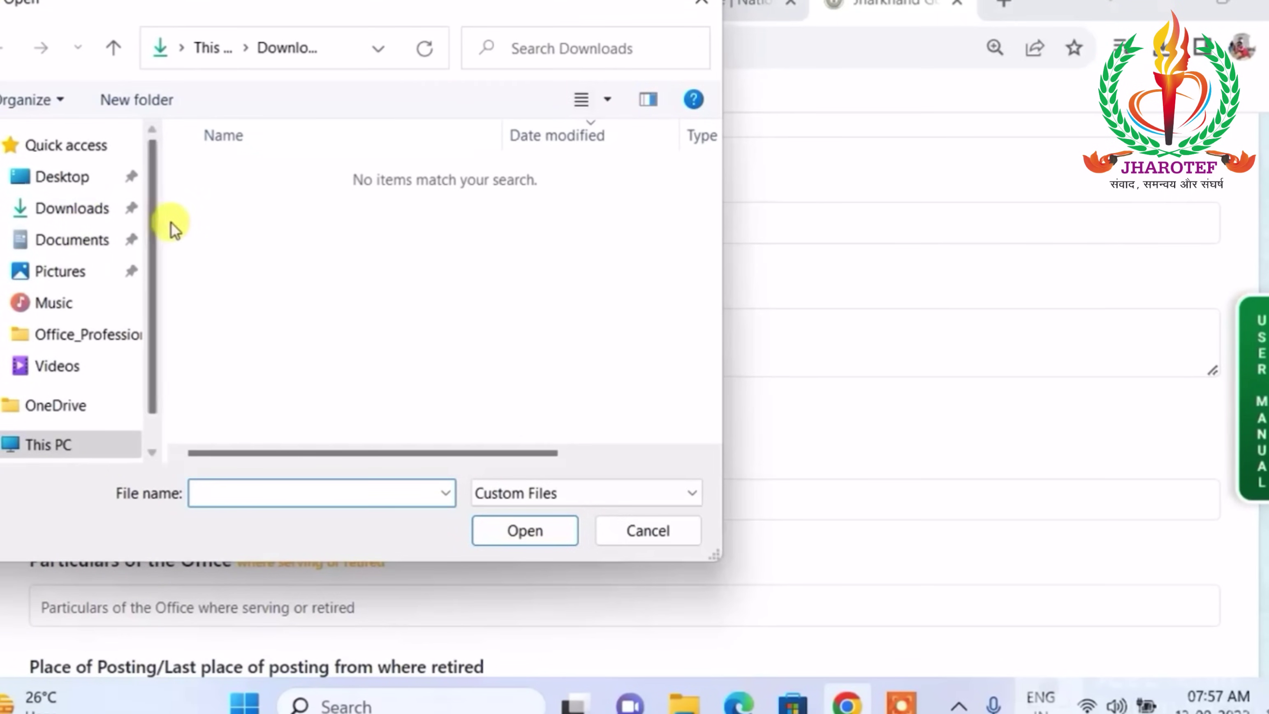
{"action": "left_click", "coordinate": [700, 5]}
{"action": "scroll", "coordinate": [289, 307], "scroll_direction": "down", "scroll_amount": 2}
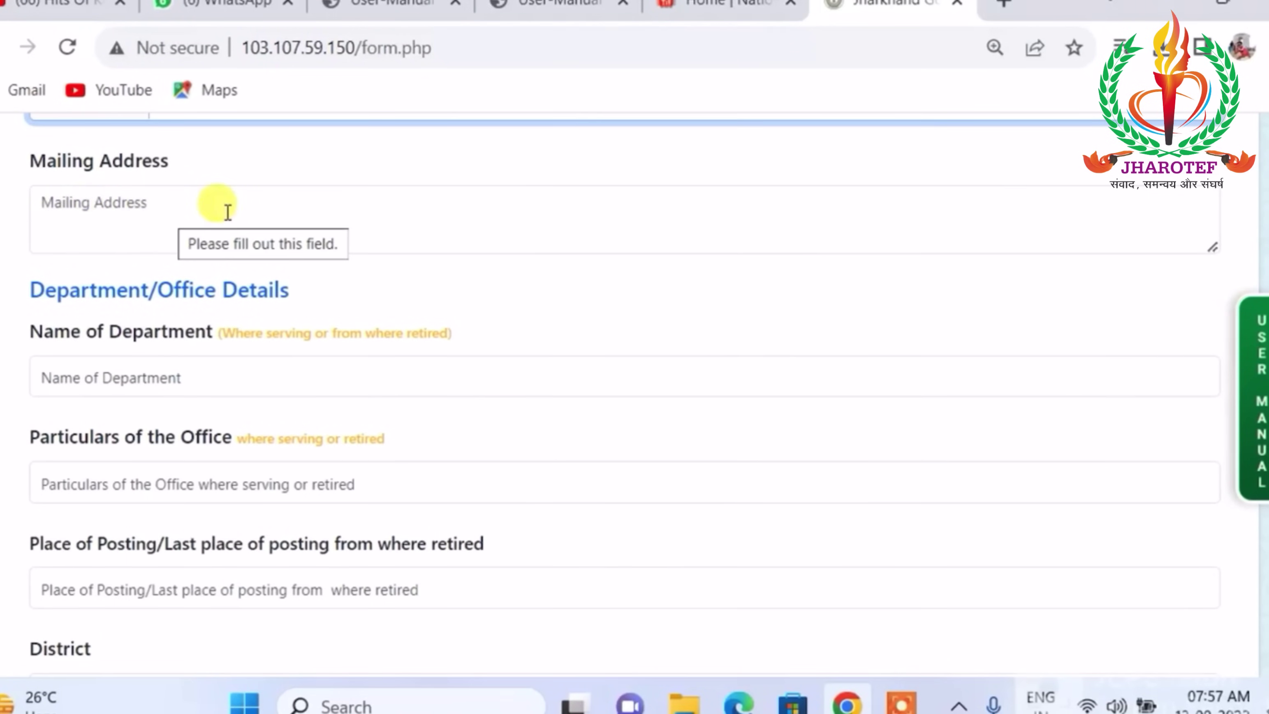
{"action": "scroll", "coordinate": [228, 213], "scroll_direction": "down", "scroll_amount": 2}
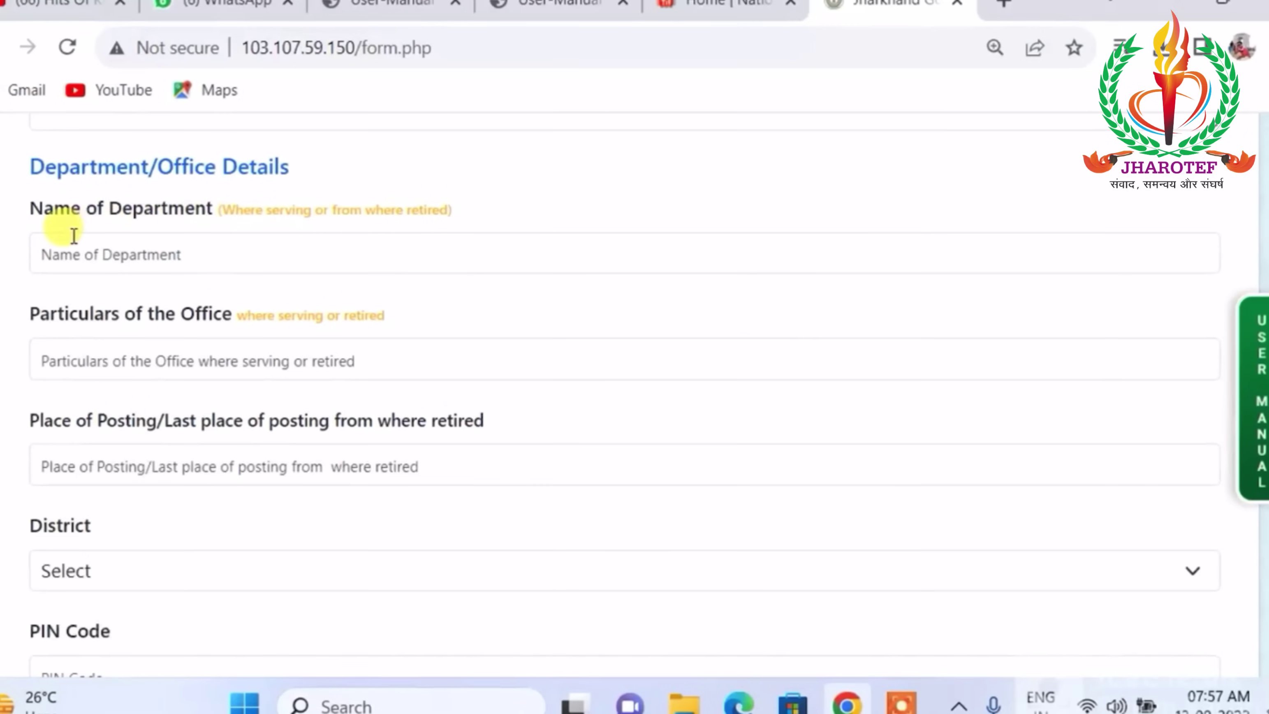
{"action": "left_click", "coordinate": [202, 258]}
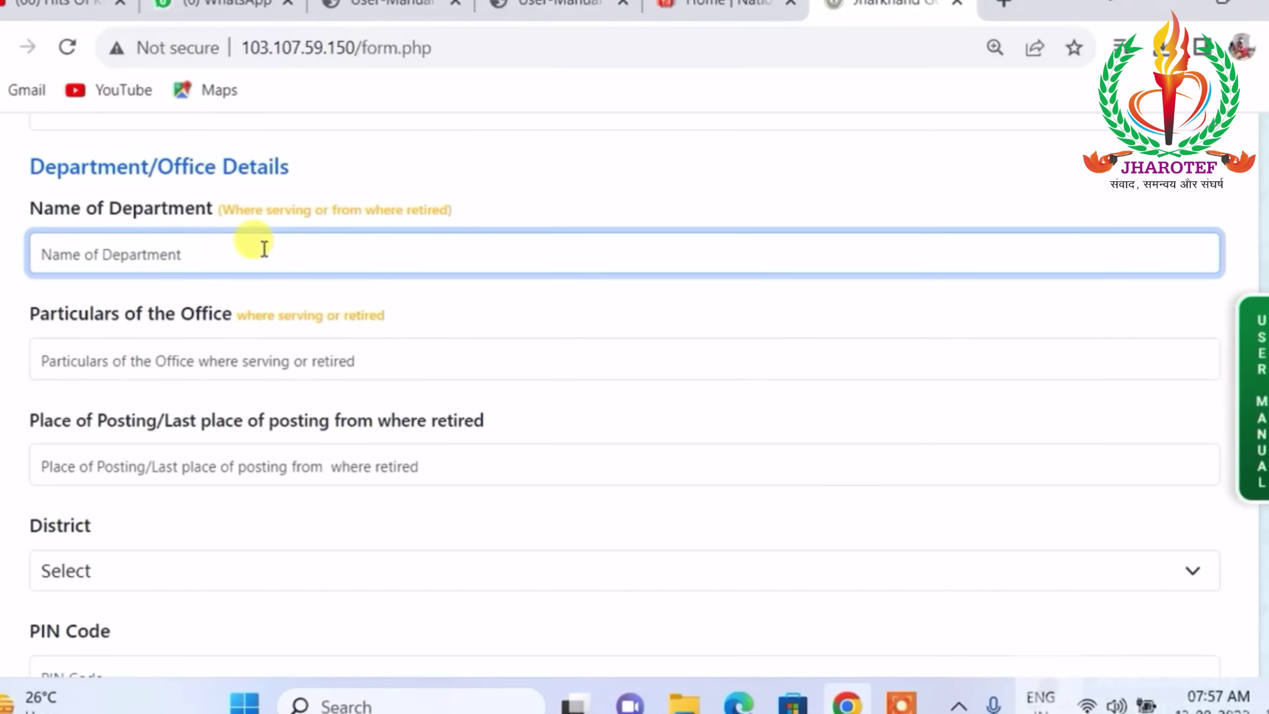
{"action": "scroll", "coordinate": [241, 250], "scroll_direction": "down", "scroll_amount": 2}
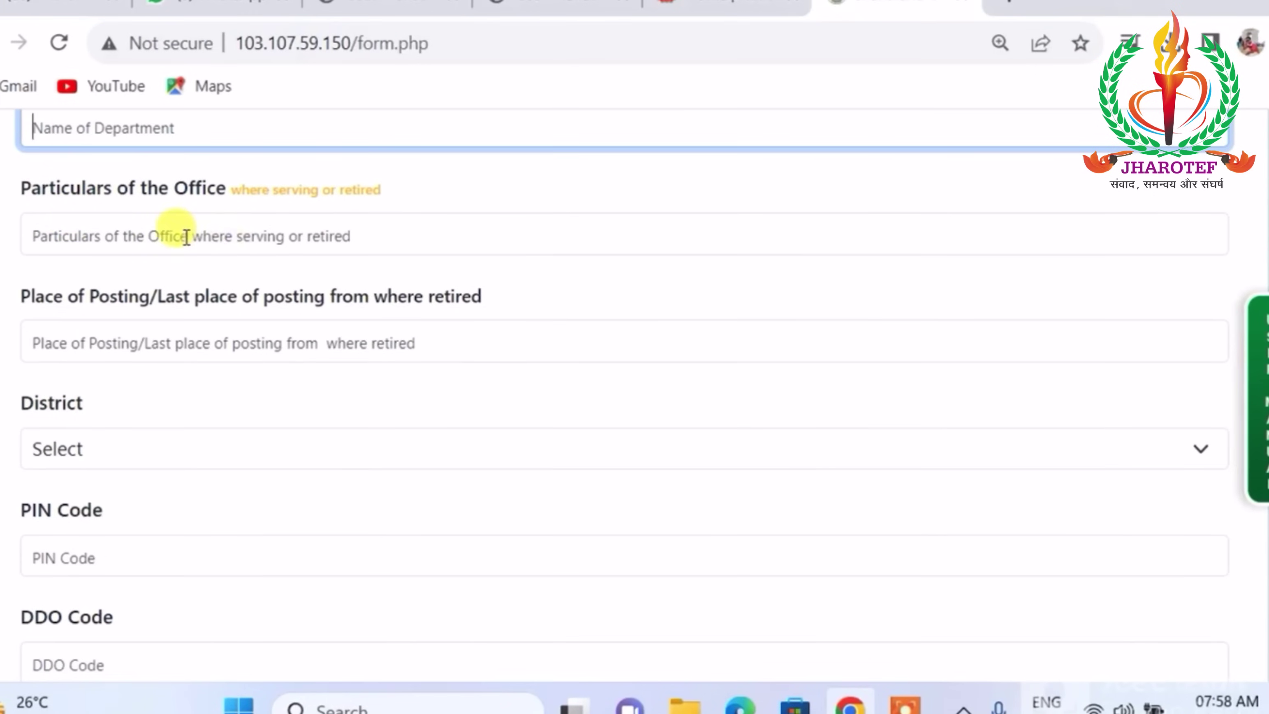
{"action": "left_click", "coordinate": [134, 346]}
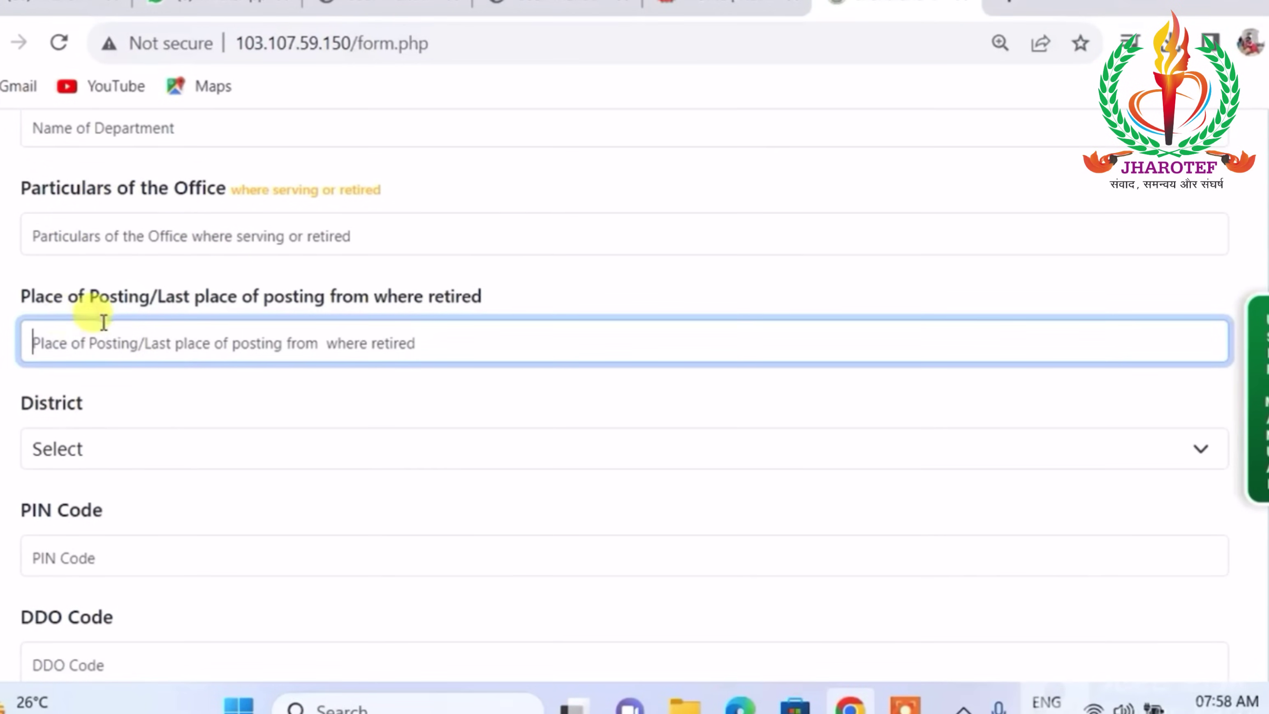
{"action": "scroll", "coordinate": [284, 307], "scroll_direction": "down", "scroll_amount": 2}
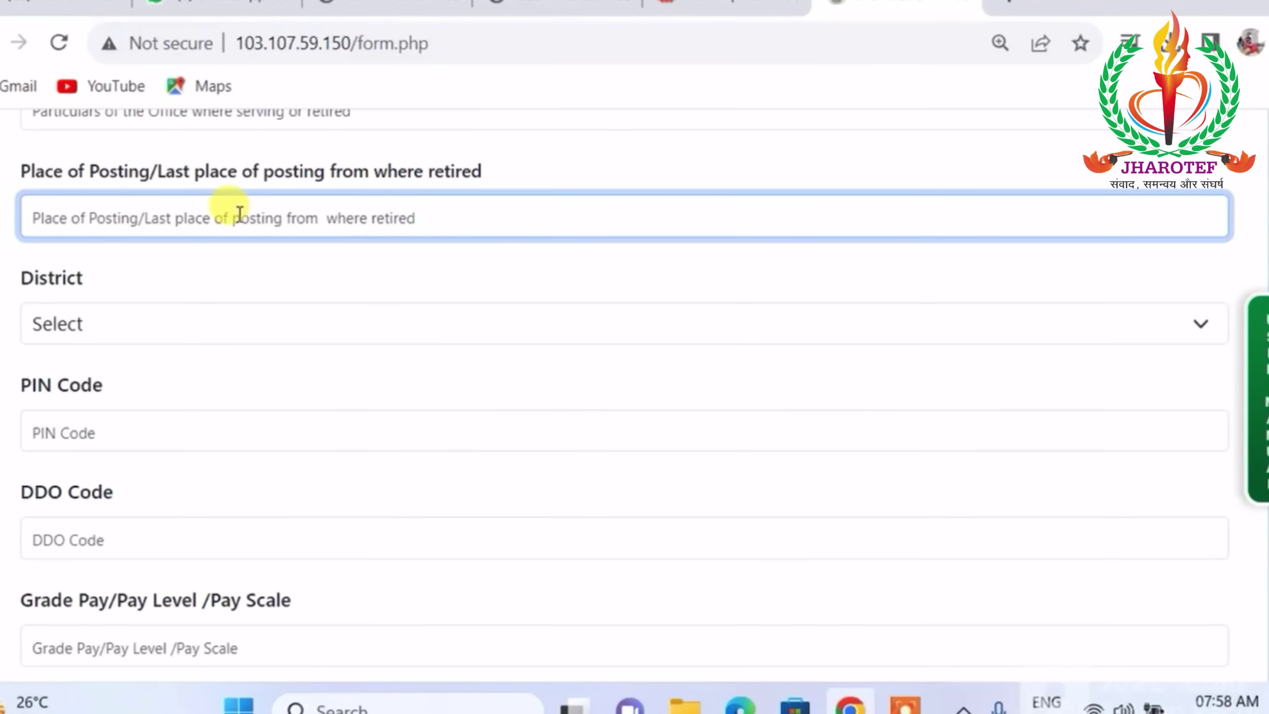
{"action": "scroll", "coordinate": [240, 213], "scroll_direction": "down", "scroll_amount": 2}
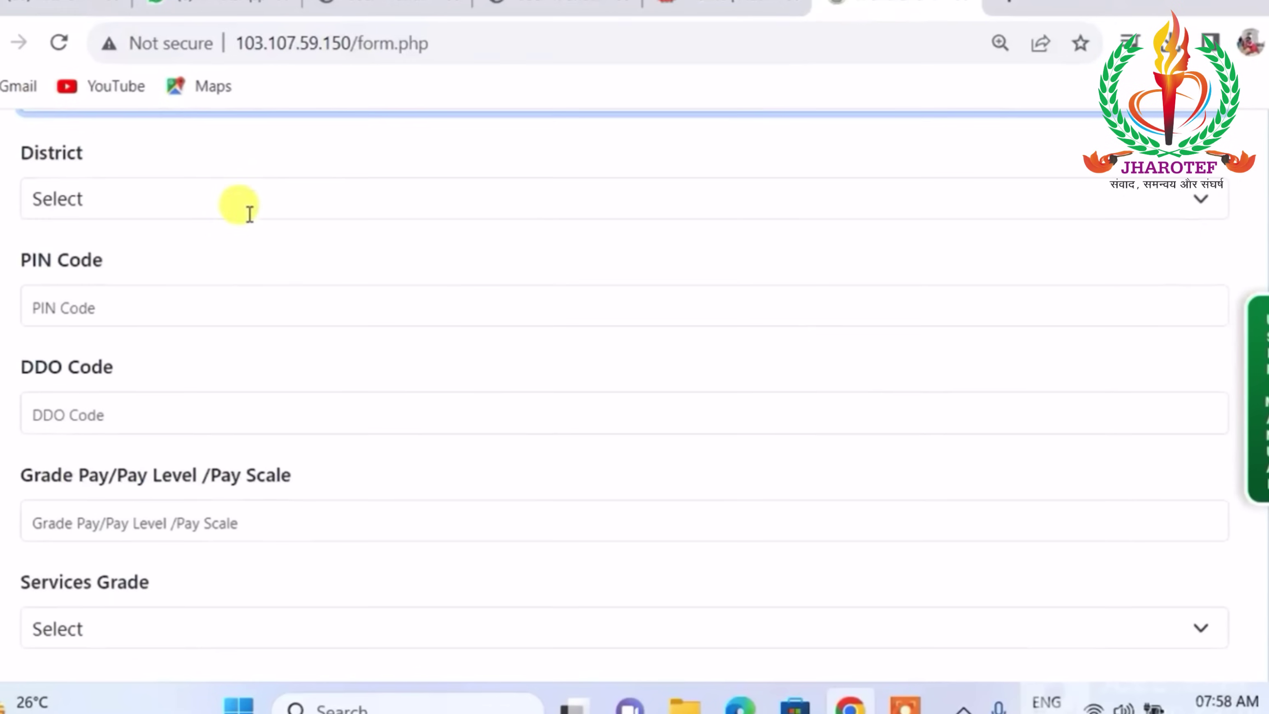
{"action": "left_click", "coordinate": [237, 205]}
{"action": "left_click", "coordinate": [186, 317]}
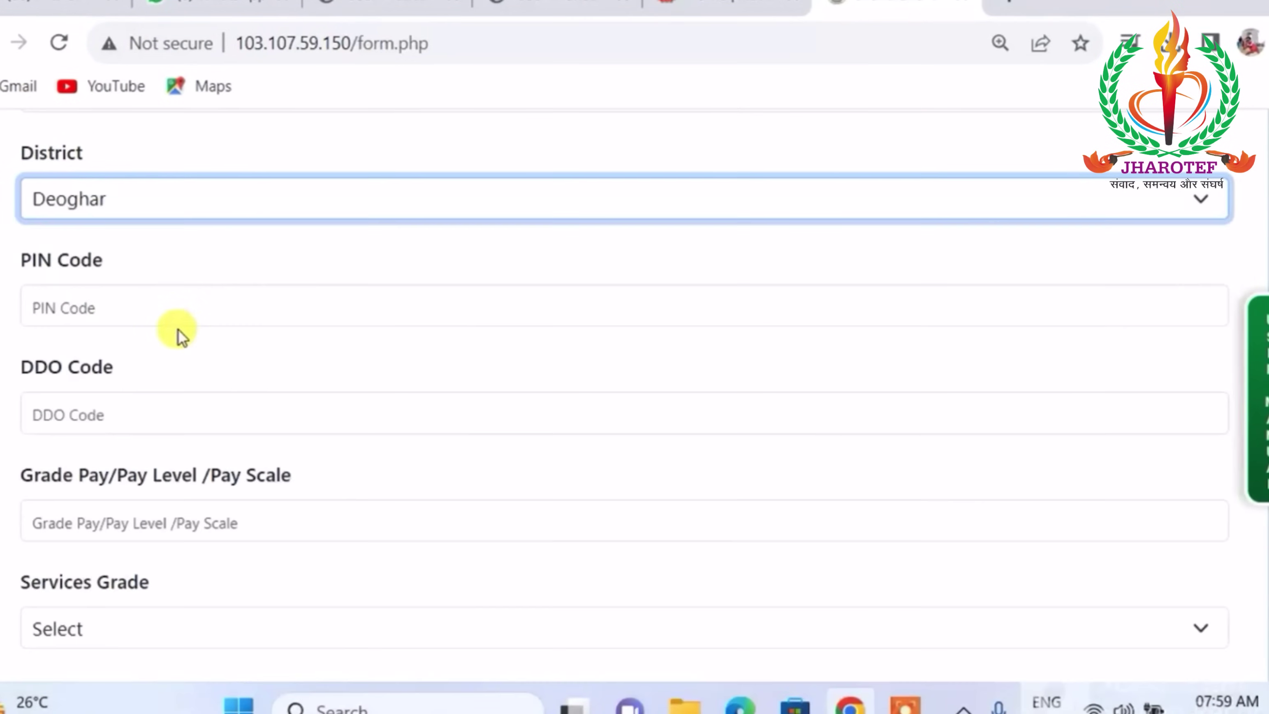
{"action": "scroll", "coordinate": [278, 211], "scroll_direction": "down", "scroll_amount": 2}
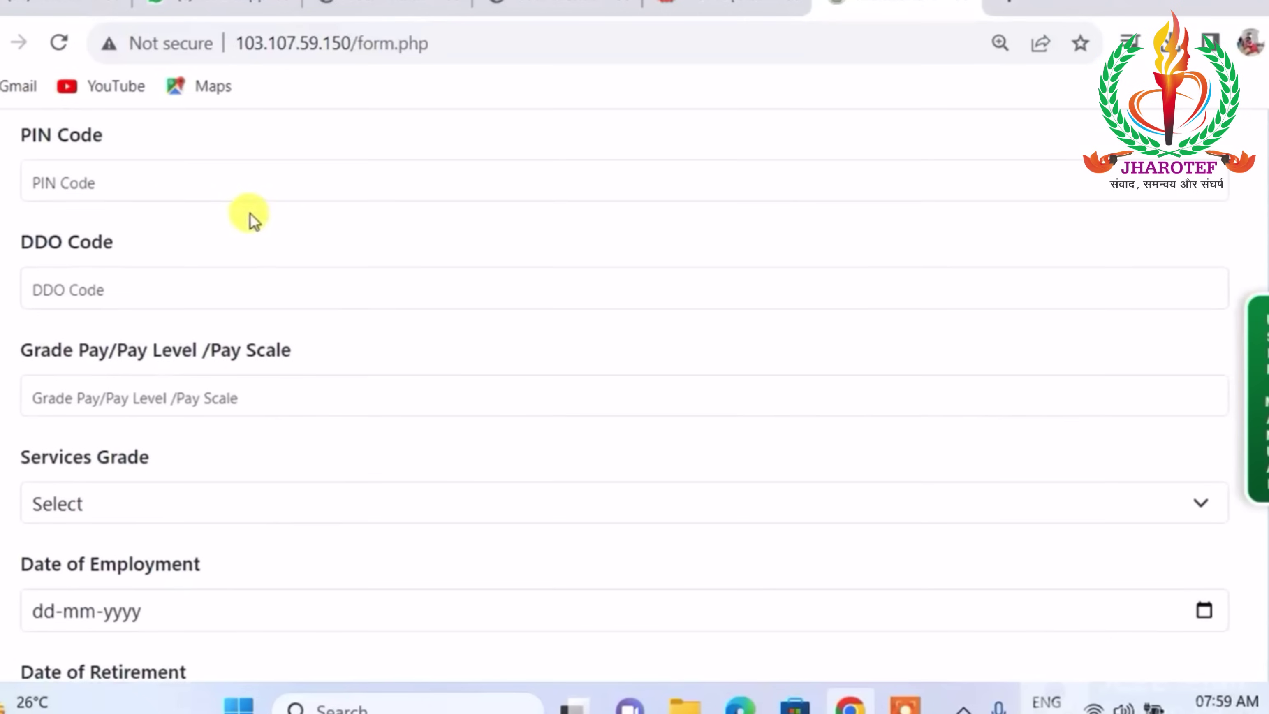
{"action": "left_click", "coordinate": [173, 179]}
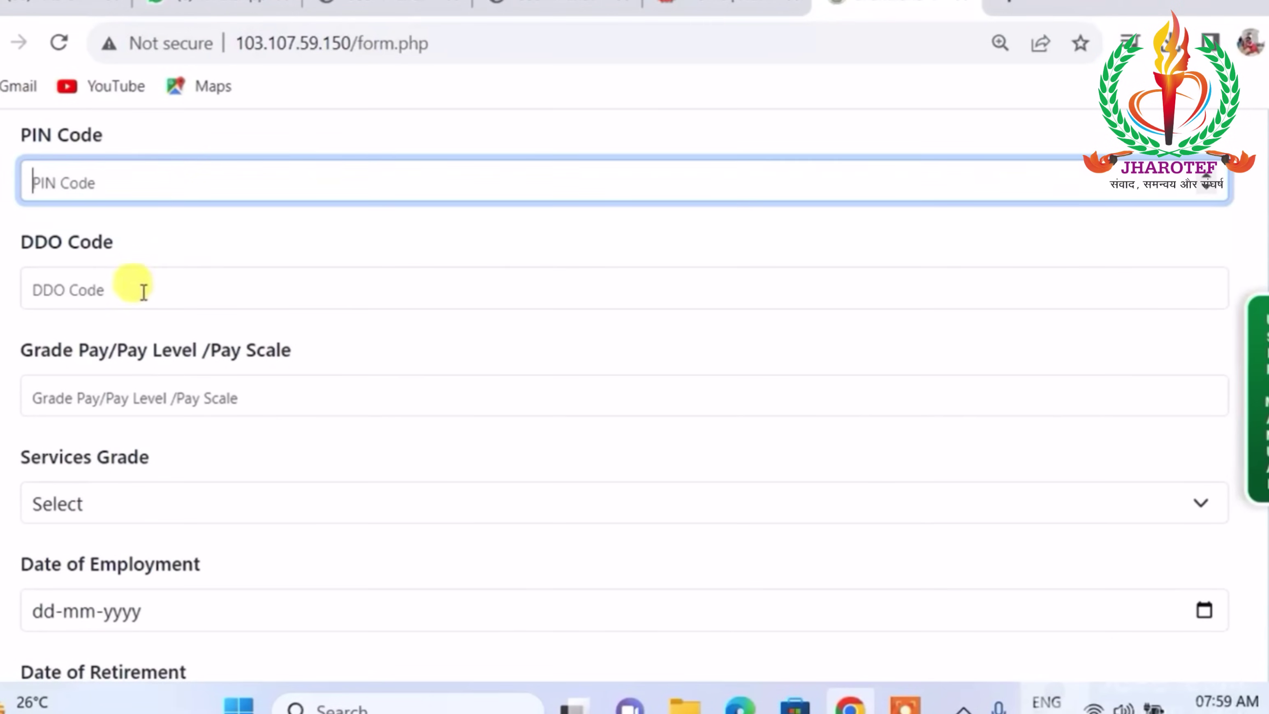
{"action": "left_click", "coordinate": [161, 286]}
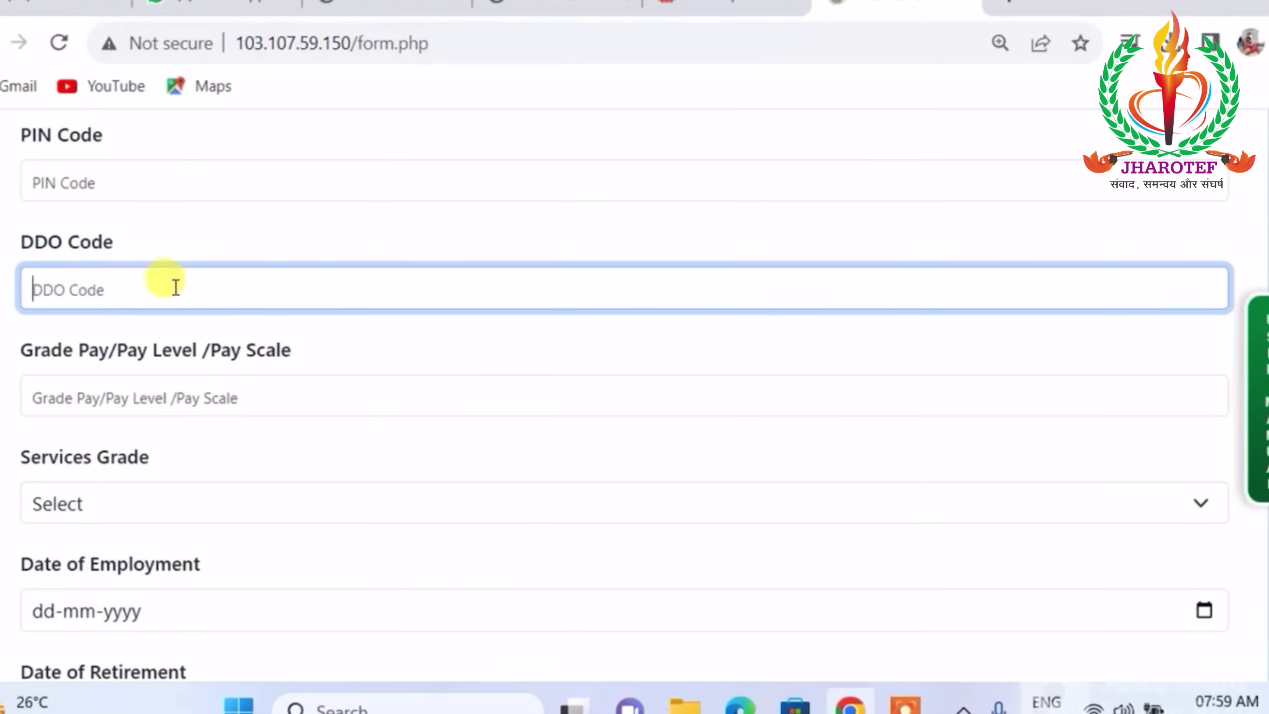
{"action": "scroll", "coordinate": [226, 252], "scroll_direction": "down", "scroll_amount": 2}
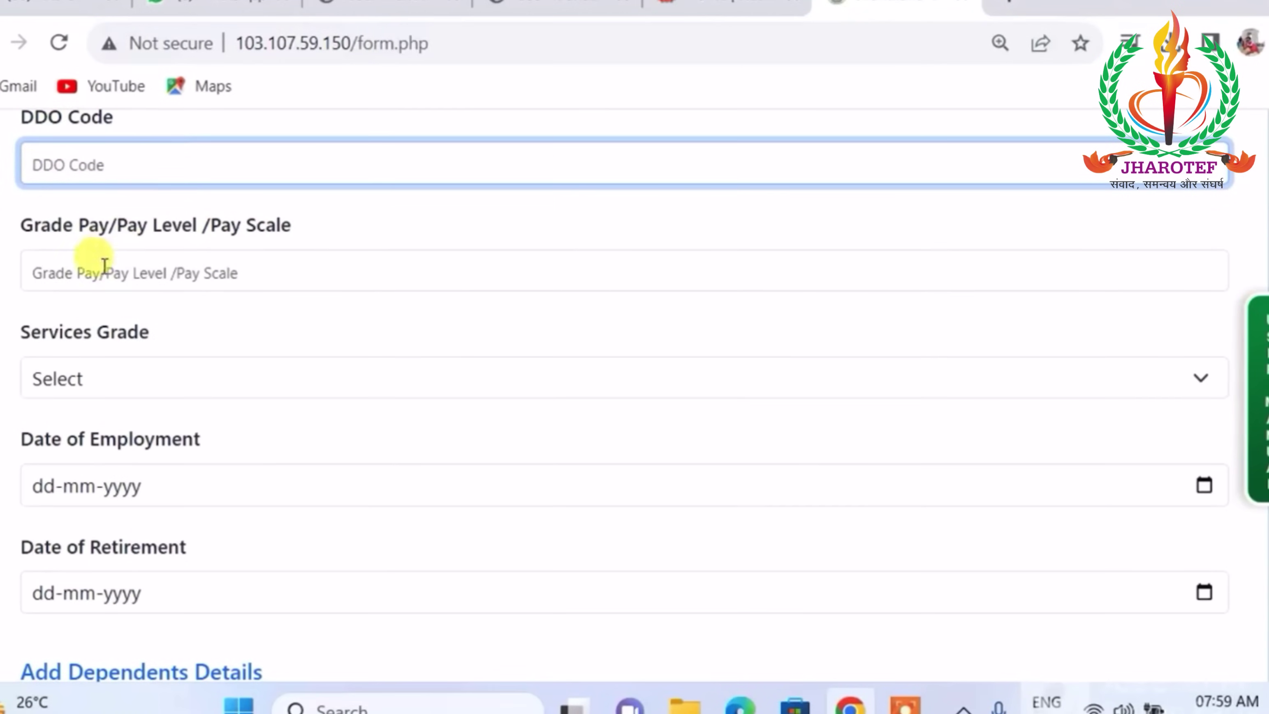
{"action": "left_click", "coordinate": [279, 269]}
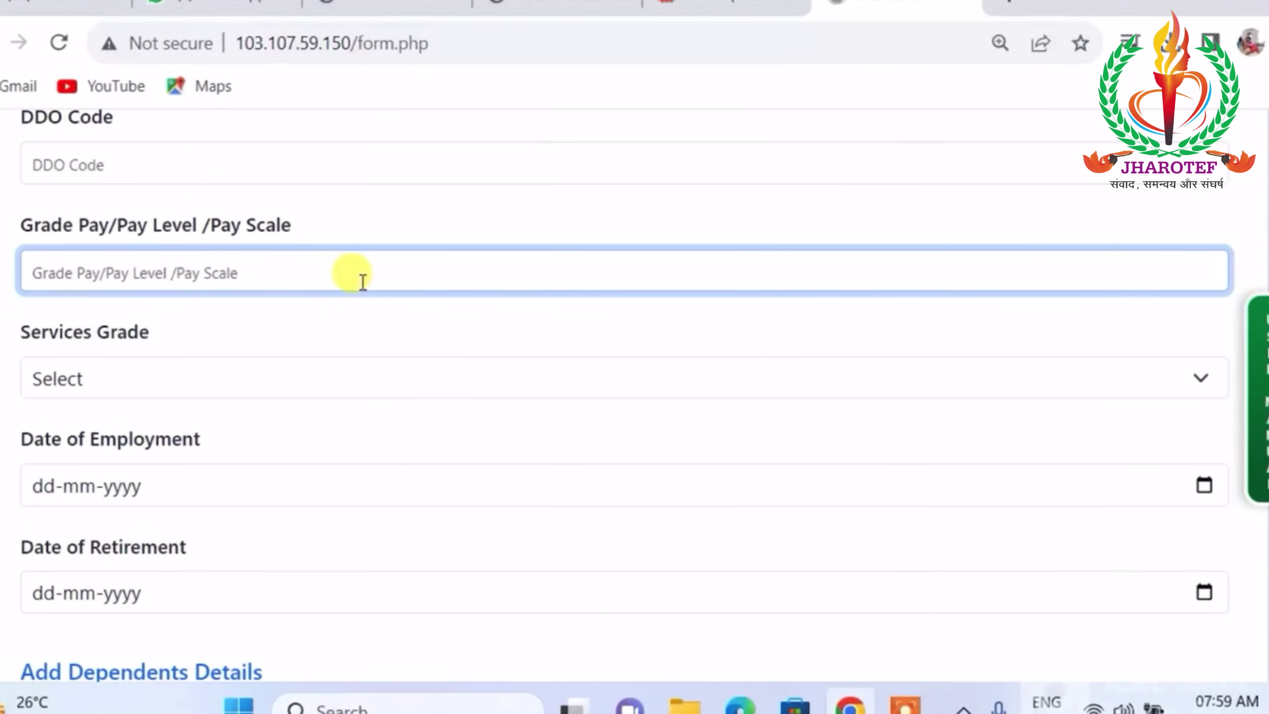
{"action": "scroll", "coordinate": [302, 290], "scroll_direction": "down", "scroll_amount": 2}
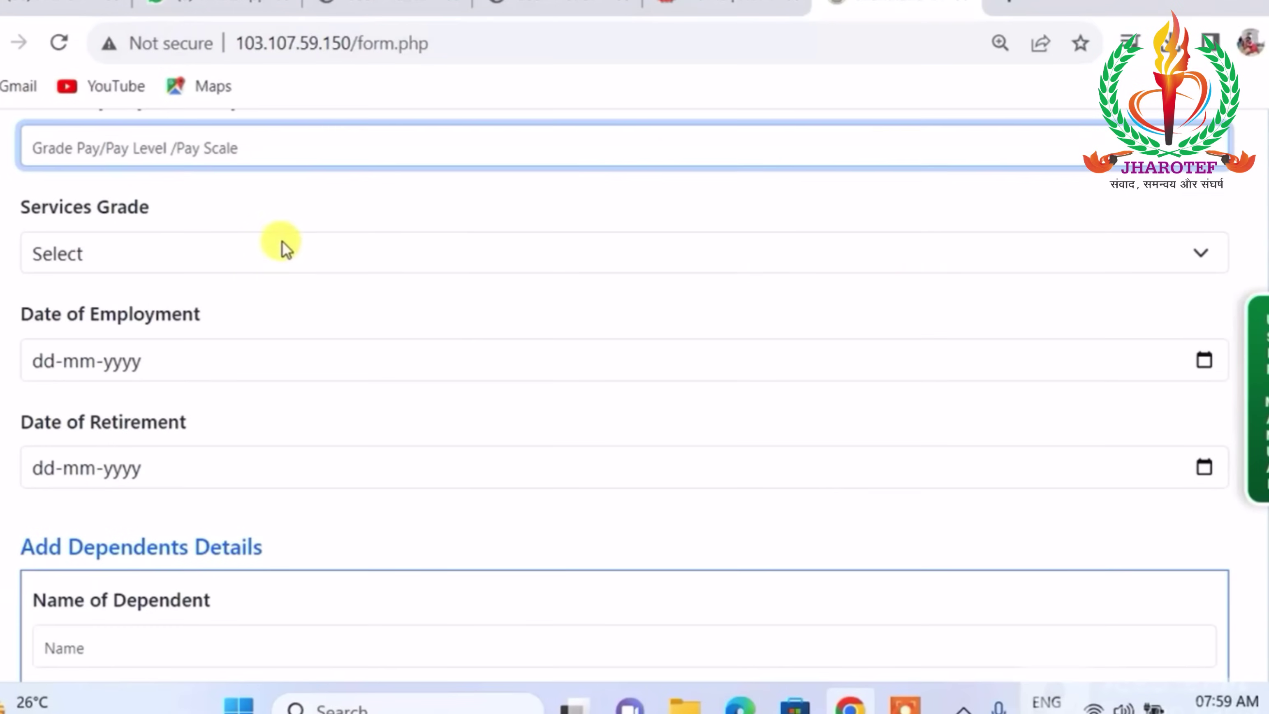
Set the Services Grade to Class III, correcting an initial Class II pick.
{"action": "left_click", "coordinate": [281, 242]}
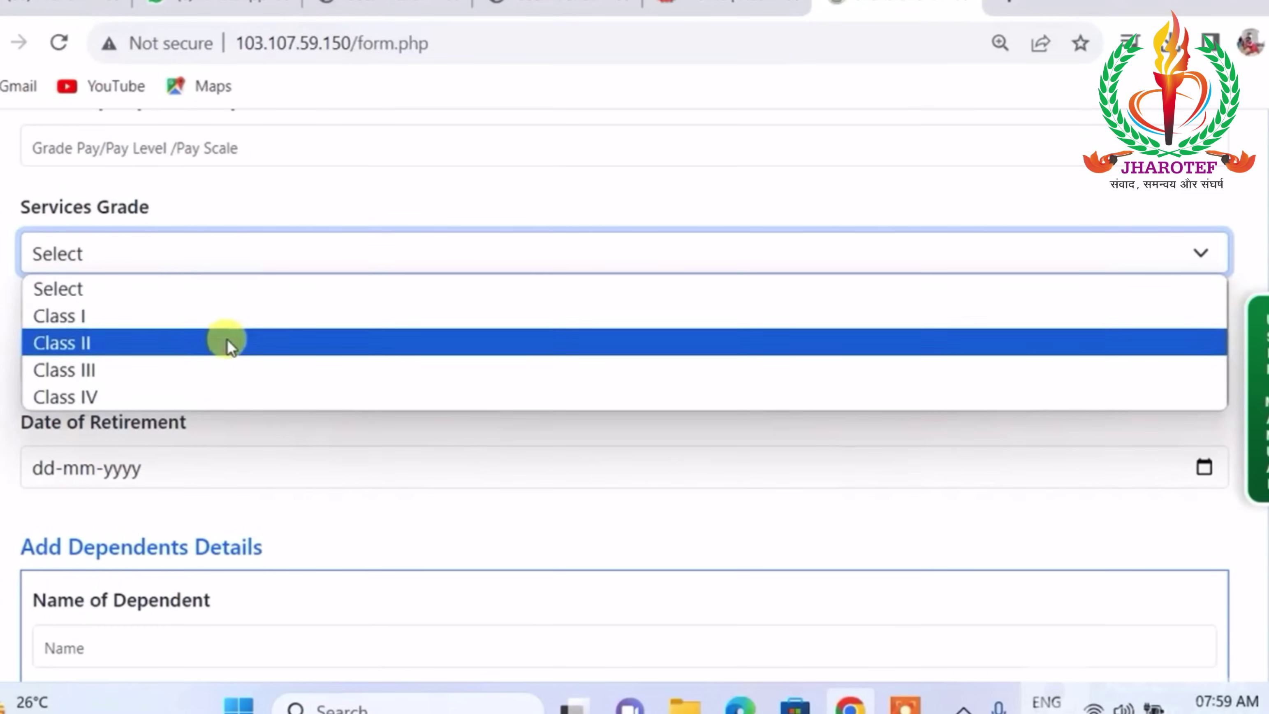
{"action": "left_click", "coordinate": [227, 339]}
{"action": "left_click", "coordinate": [245, 252]}
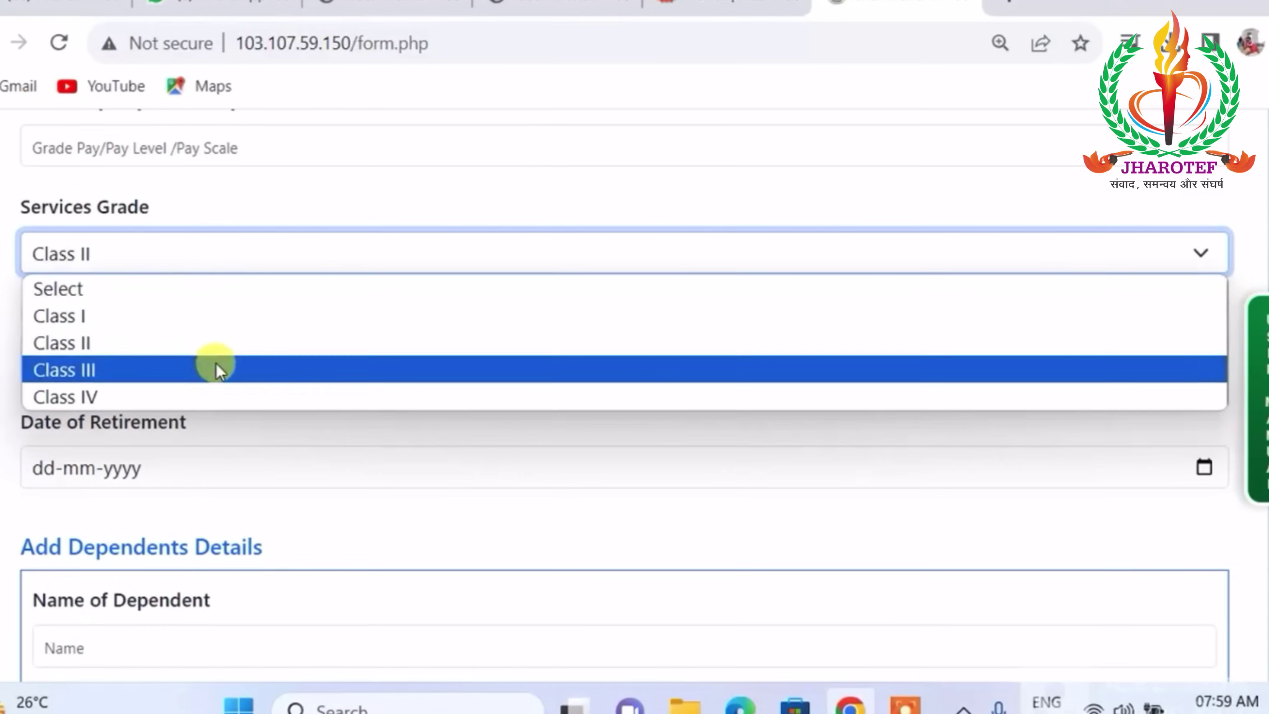
{"action": "left_click", "coordinate": [216, 363]}
{"action": "scroll", "coordinate": [343, 233], "scroll_direction": "down", "scroll_amount": 2}
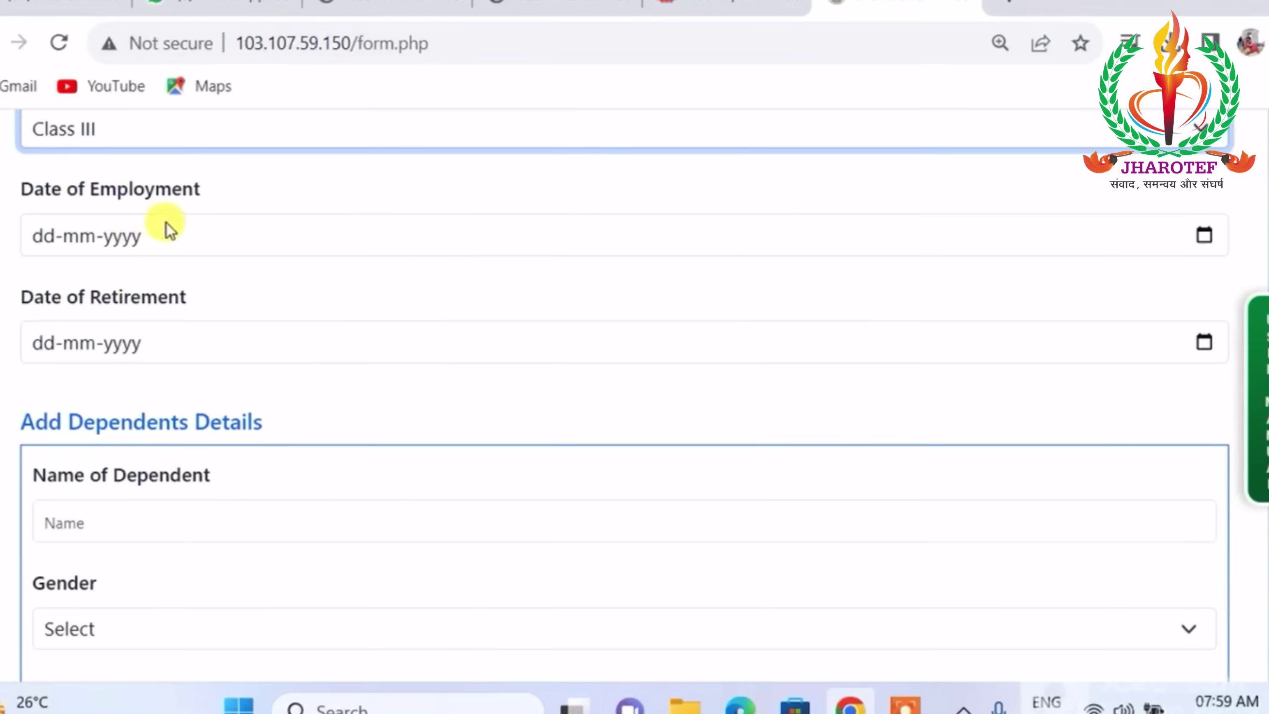
Visit the Date of Employment and Date of Retirement boxes, moving on to Add Dependents Details.
{"action": "left_click", "coordinate": [175, 236]}
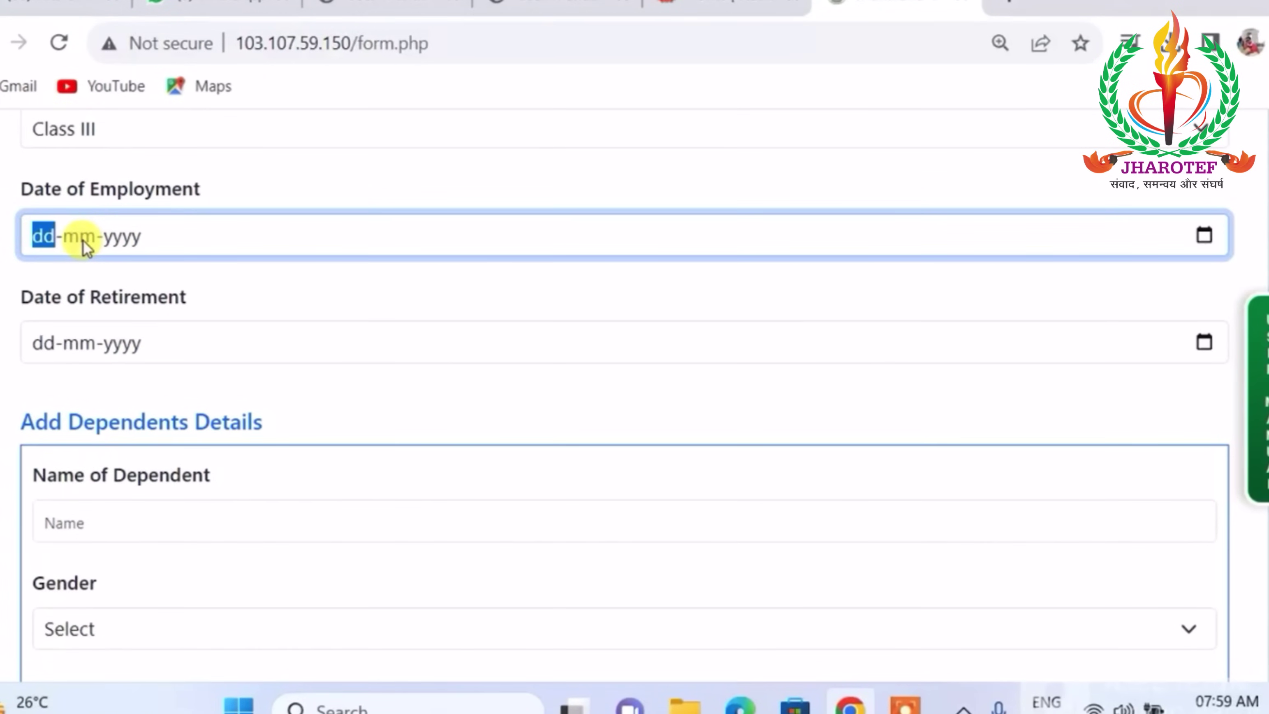
{"action": "scroll", "coordinate": [232, 220], "scroll_direction": "down", "scroll_amount": 2}
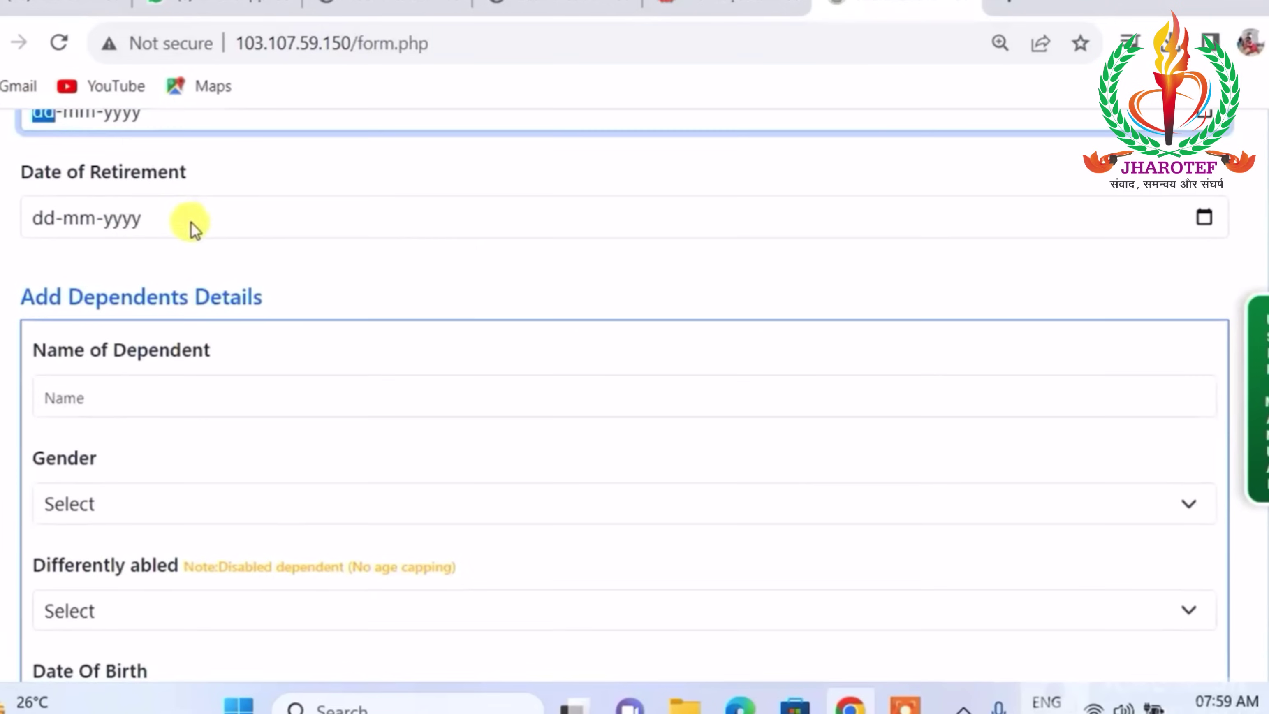
{"action": "left_click", "coordinate": [151, 208]}
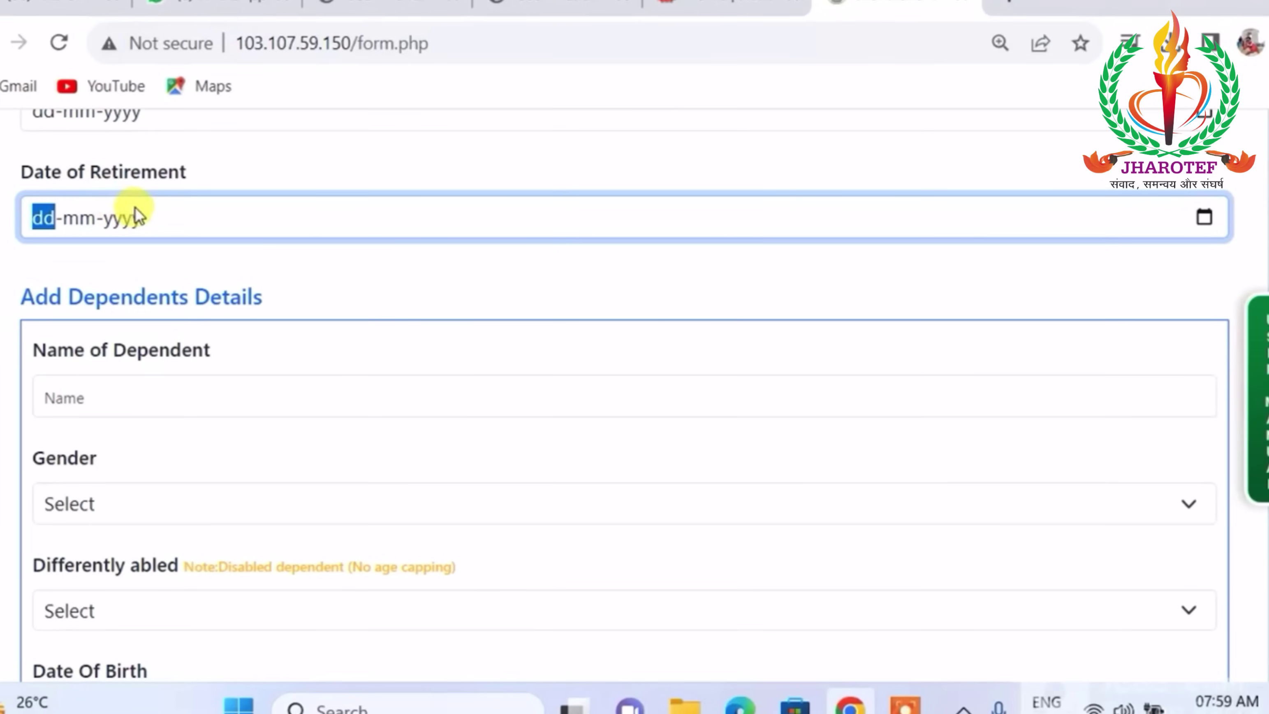
{"action": "scroll", "coordinate": [158, 217], "scroll_direction": "down", "scroll_amount": 1}
{"action": "scroll", "coordinate": [162, 215], "scroll_direction": "down", "scroll_amount": 2}
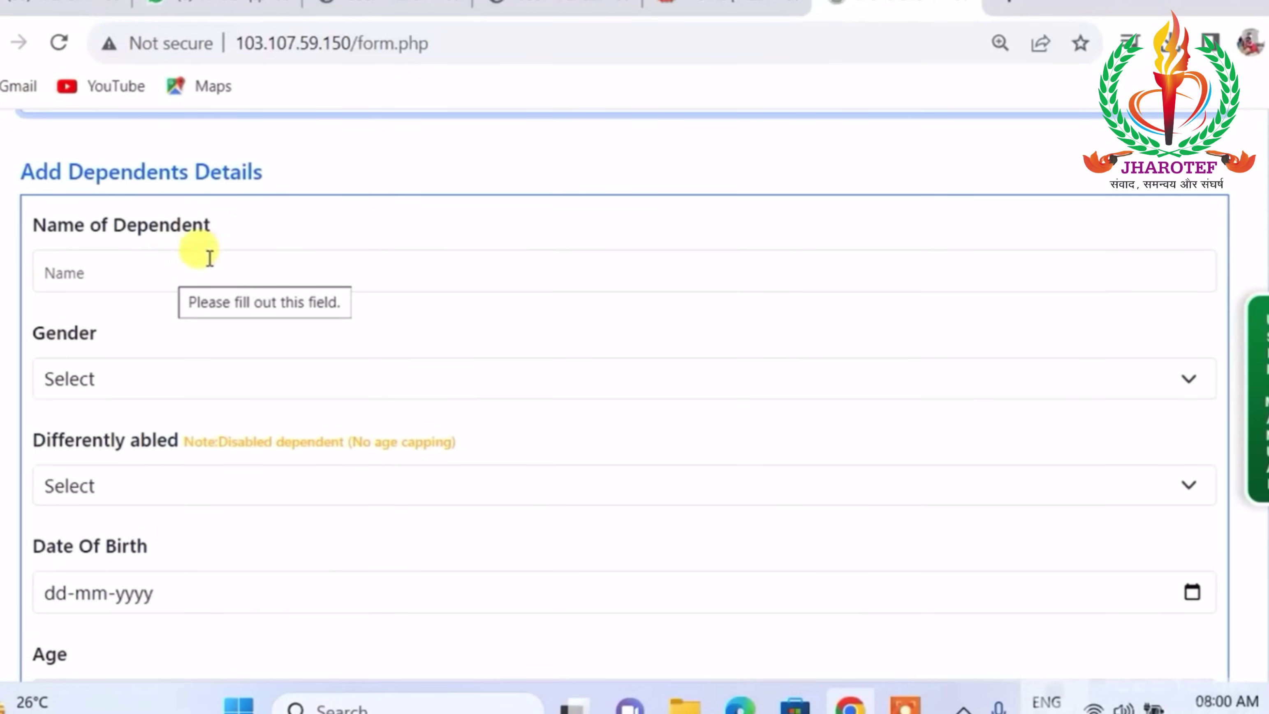
Select the Name of Dependent box and set the first dependent's Gender to Male.
{"action": "left_click", "coordinate": [124, 278]}
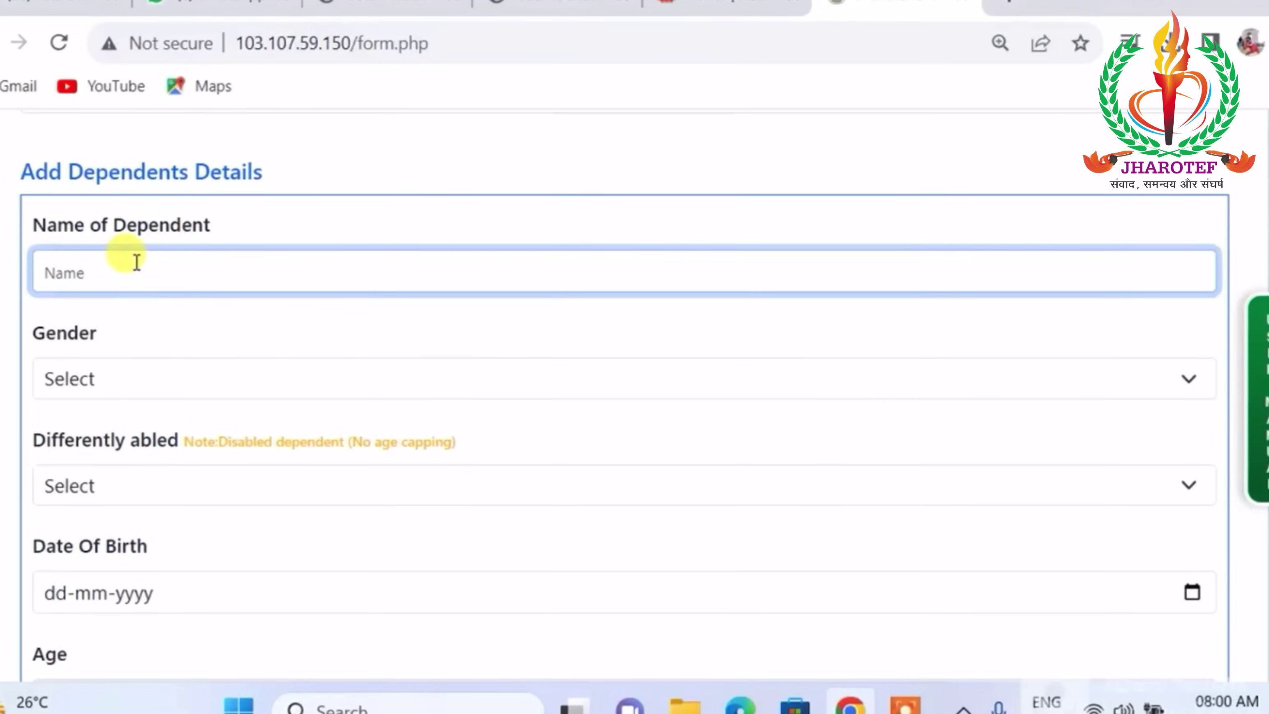
{"action": "scroll", "coordinate": [136, 261], "scroll_direction": "down", "scroll_amount": 2}
{"action": "left_click", "coordinate": [232, 249]}
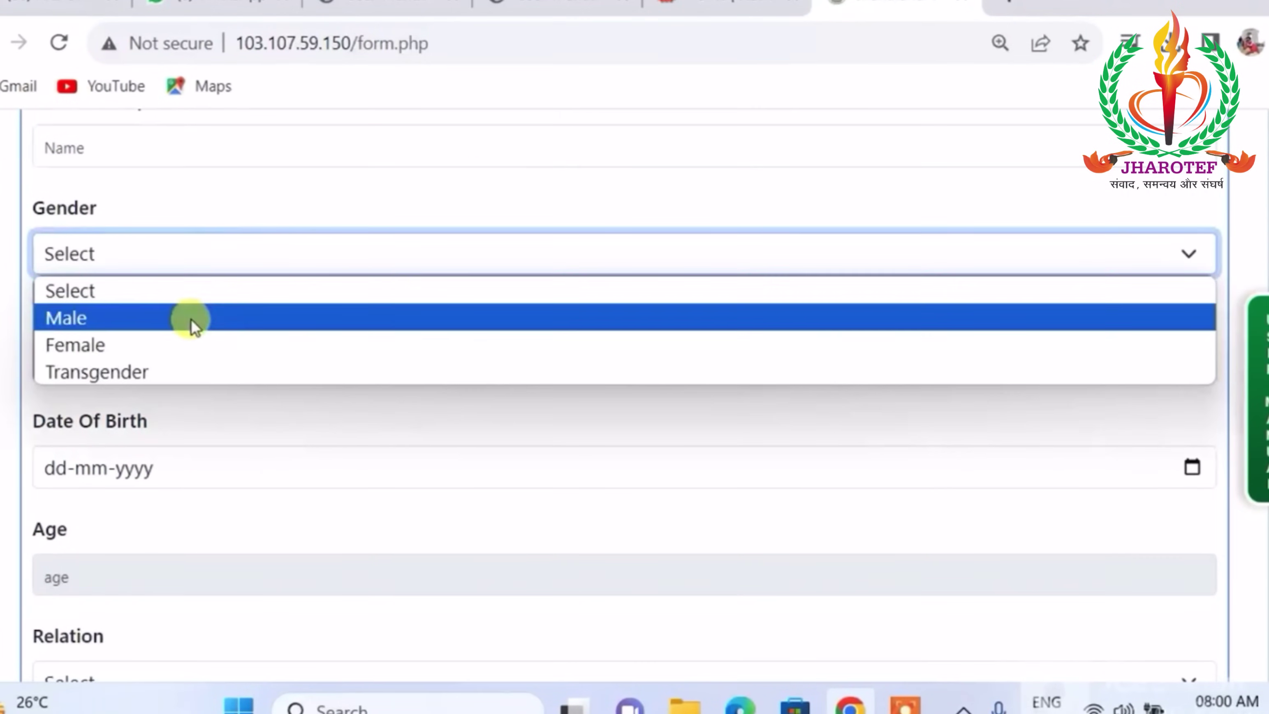
{"action": "left_click", "coordinate": [193, 320]}
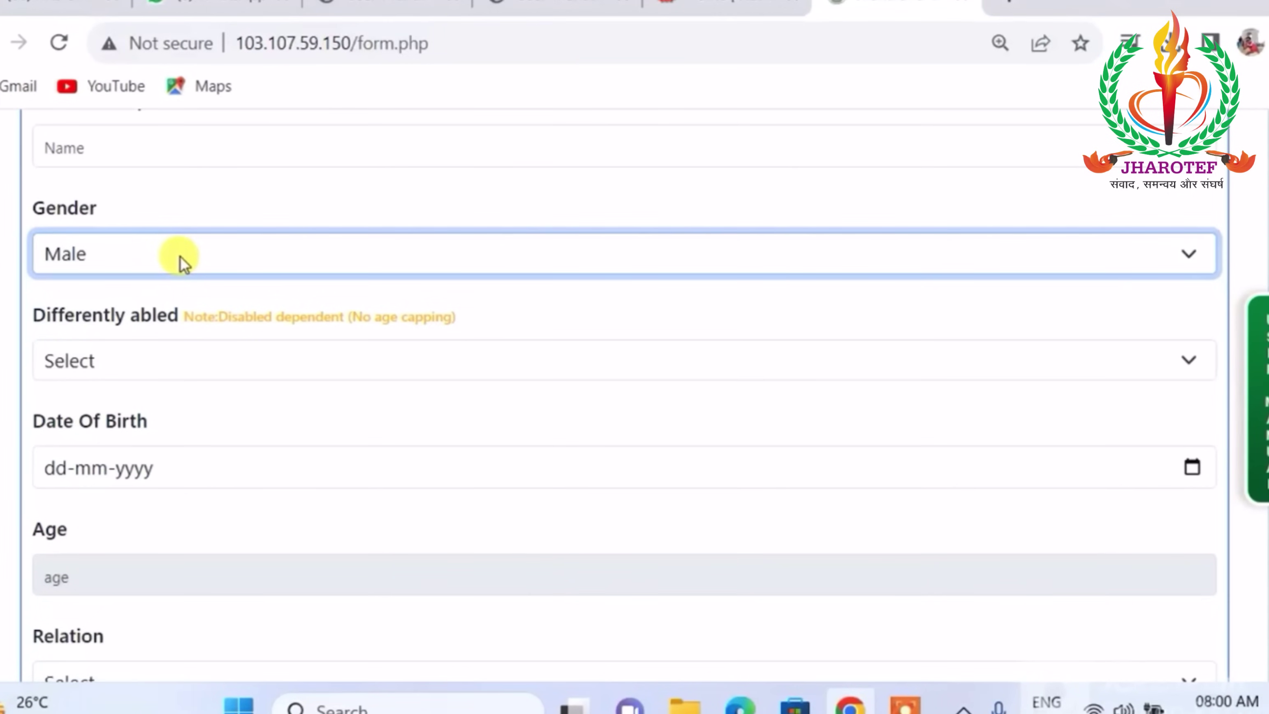
{"action": "scroll", "coordinate": [200, 200], "scroll_direction": "up", "scroll_amount": 3}
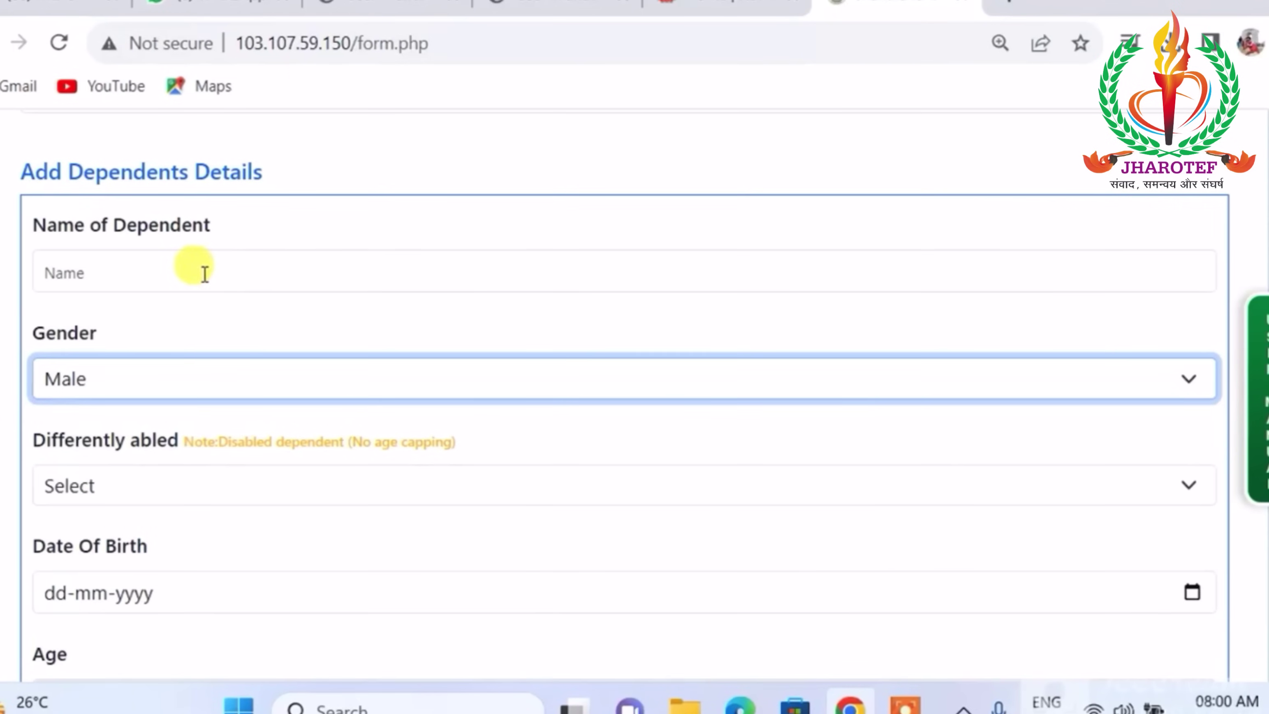
Mark the first dependent as differently abled.
{"action": "scroll", "coordinate": [205, 273], "scroll_direction": "down", "scroll_amount": 1}
{"action": "scroll", "coordinate": [210, 273], "scroll_direction": "down", "scroll_amount": 3}
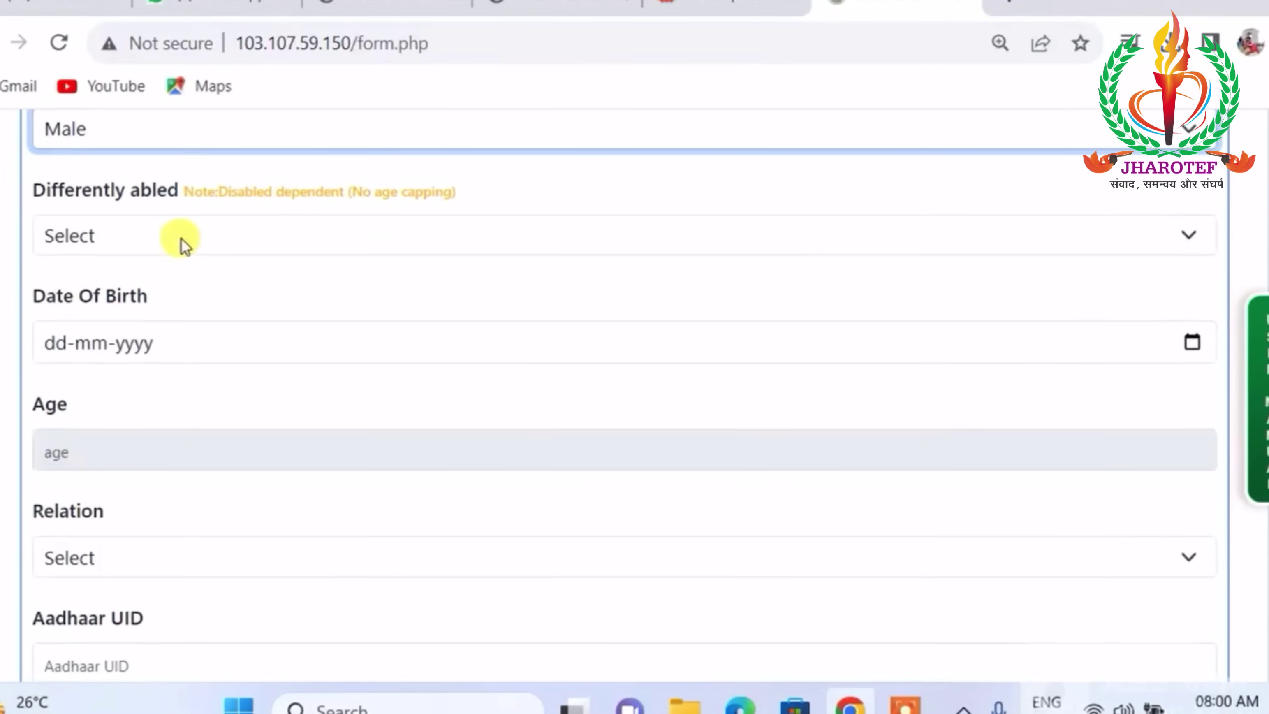
{"action": "left_click", "coordinate": [194, 241]}
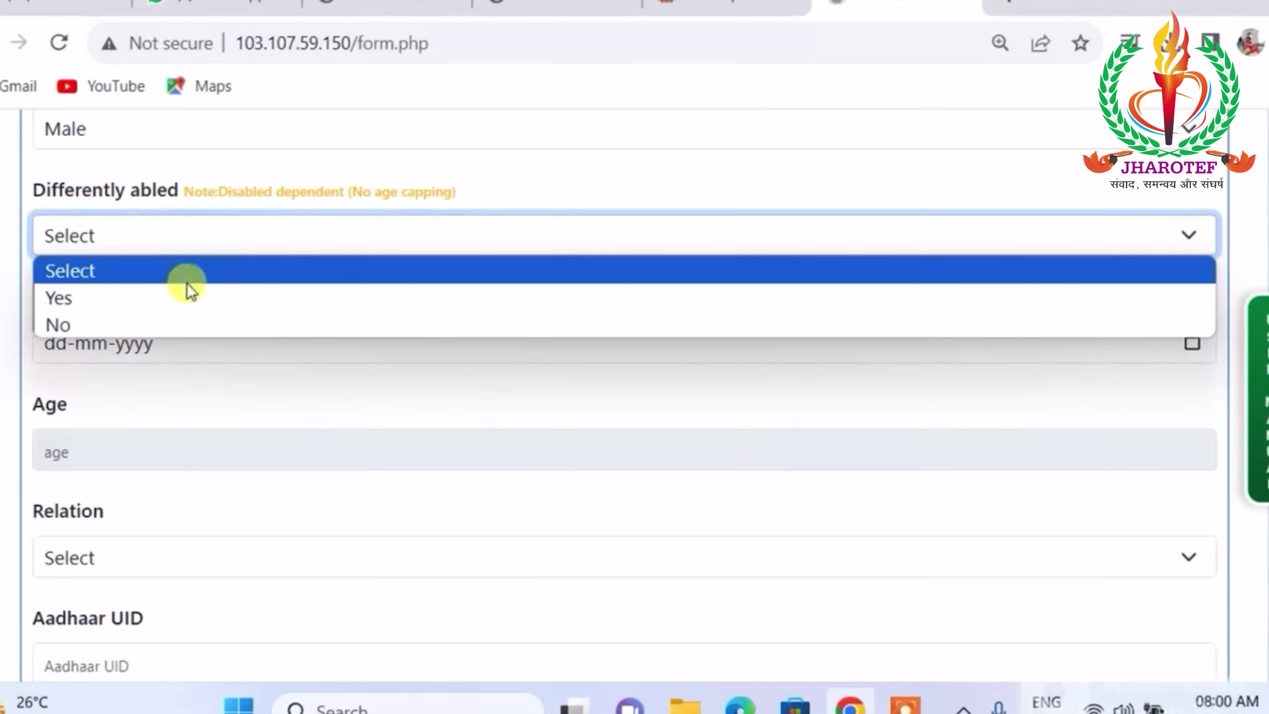
{"action": "left_click", "coordinate": [179, 300]}
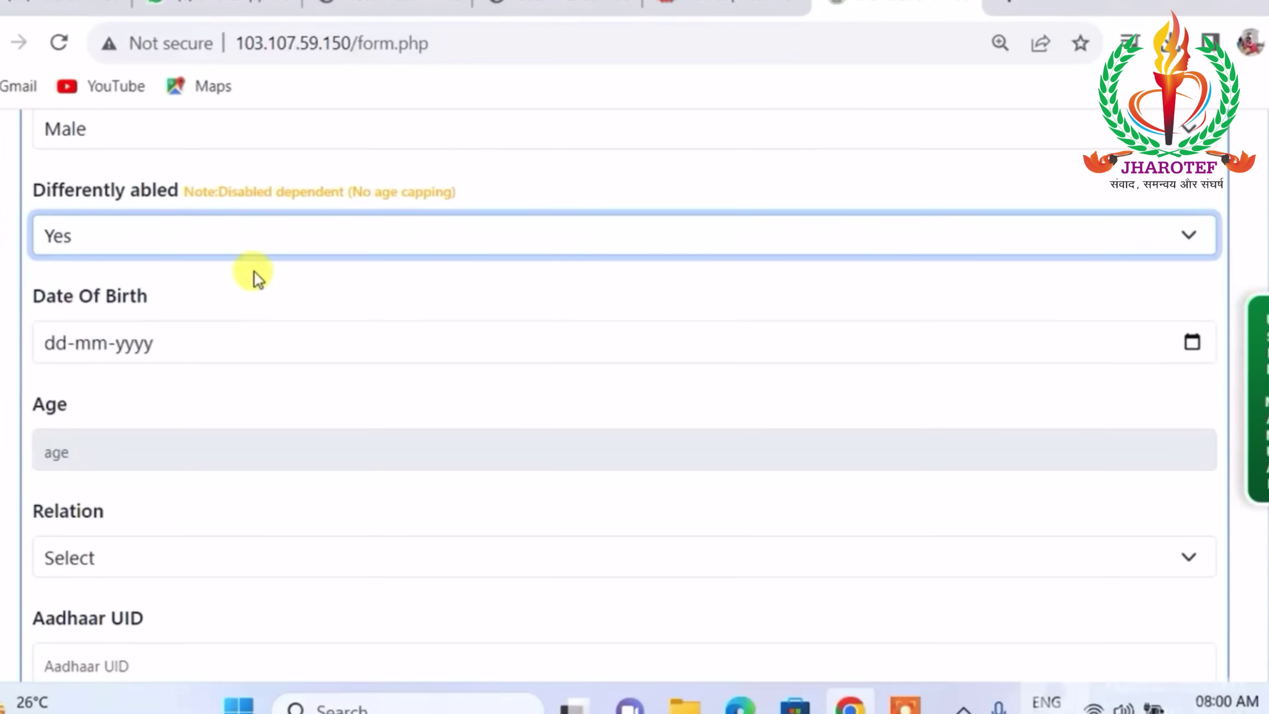
{"action": "left_click", "coordinate": [102, 342]}
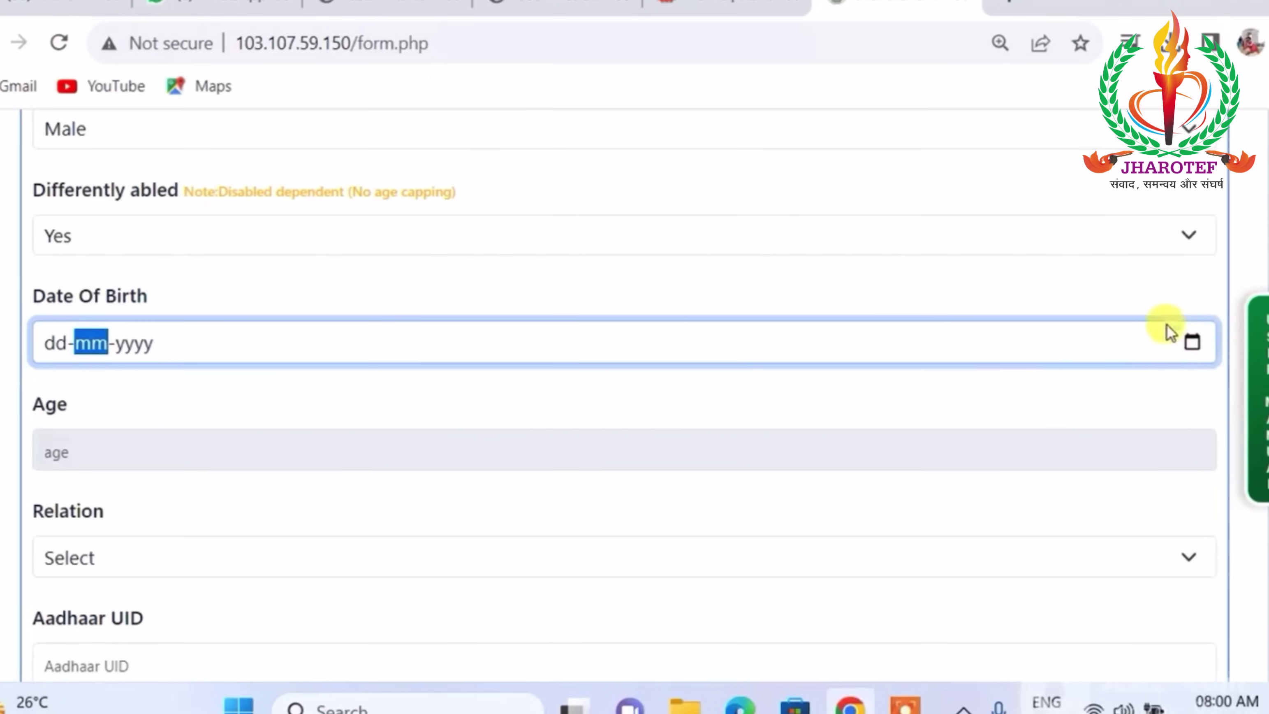
{"action": "left_click", "coordinate": [56, 342]}
{"action": "scroll", "coordinate": [124, 315], "scroll_direction": "down", "scroll_amount": 2}
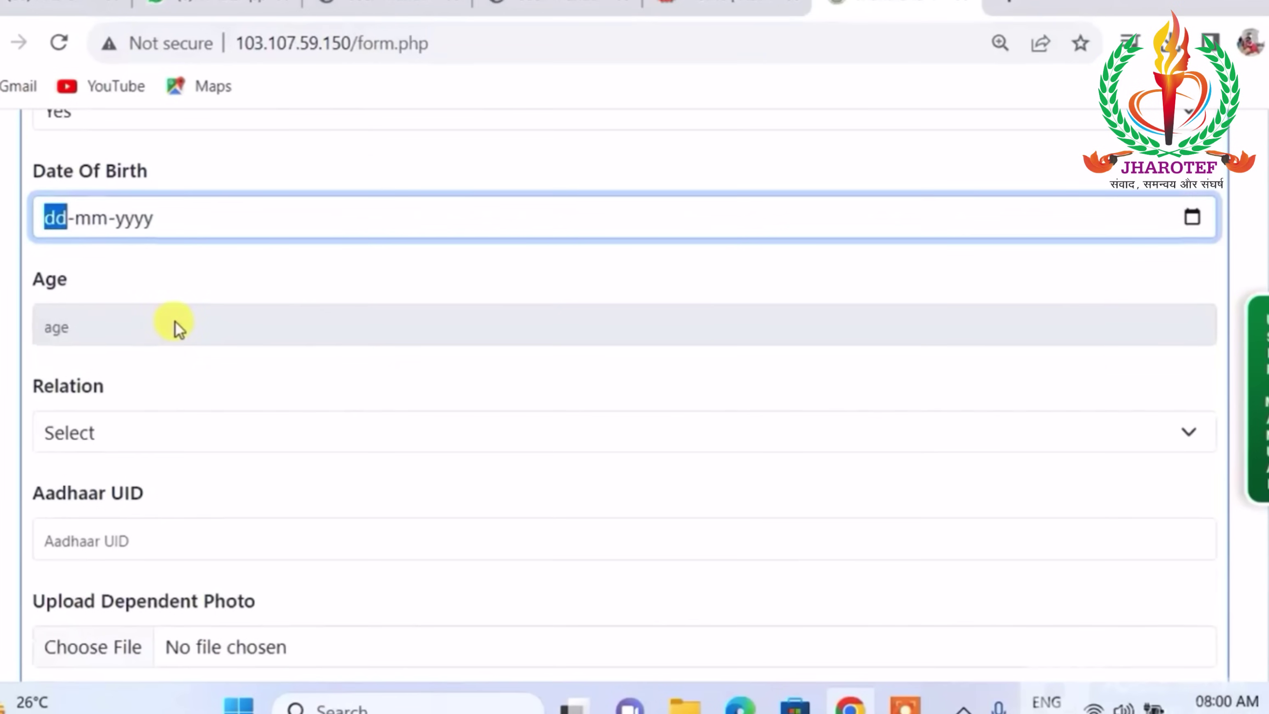
{"action": "left_click", "coordinate": [124, 324]}
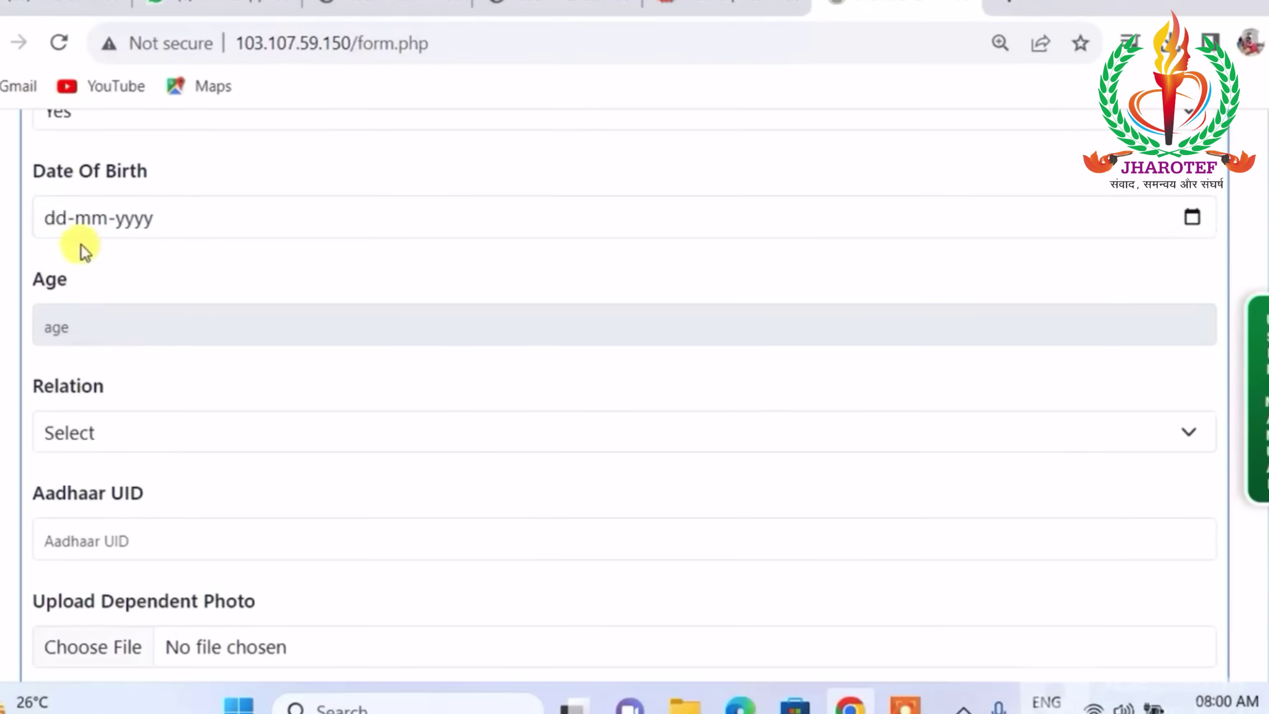
{"action": "left_click", "coordinate": [58, 220]}
{"action": "type", "text": "15-05-1984"}
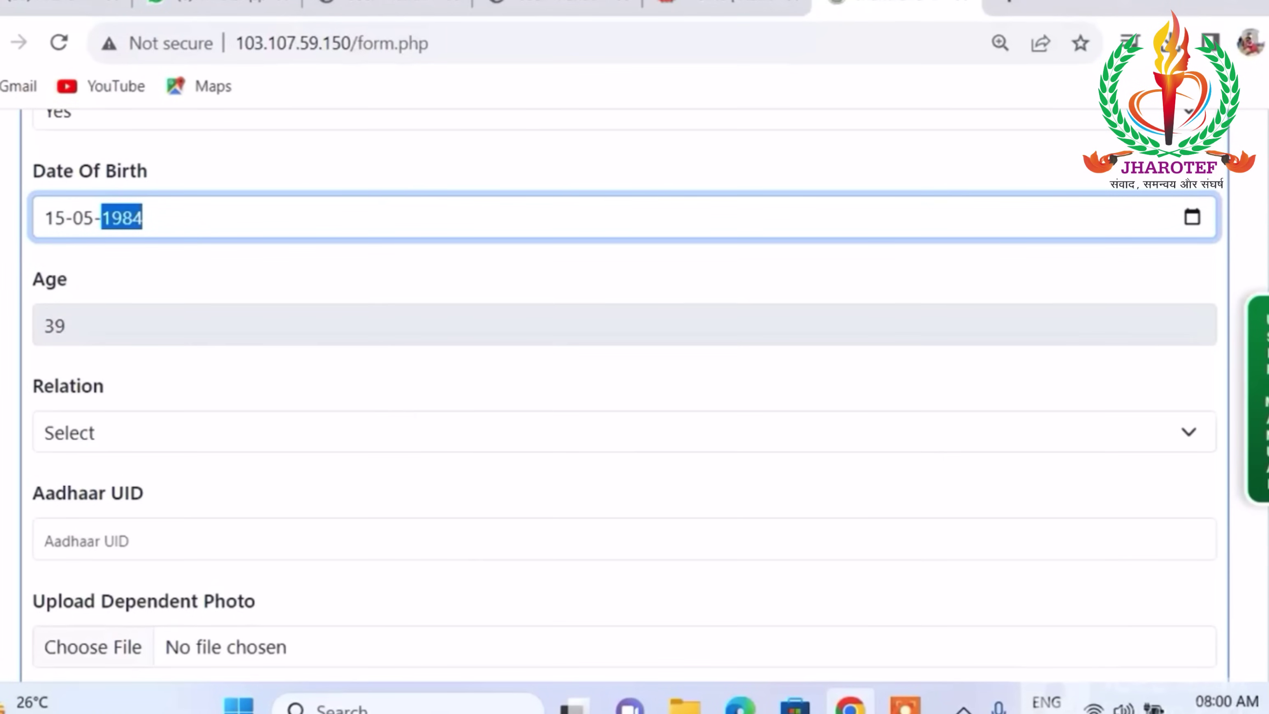
{"action": "left_click", "coordinate": [204, 283]}
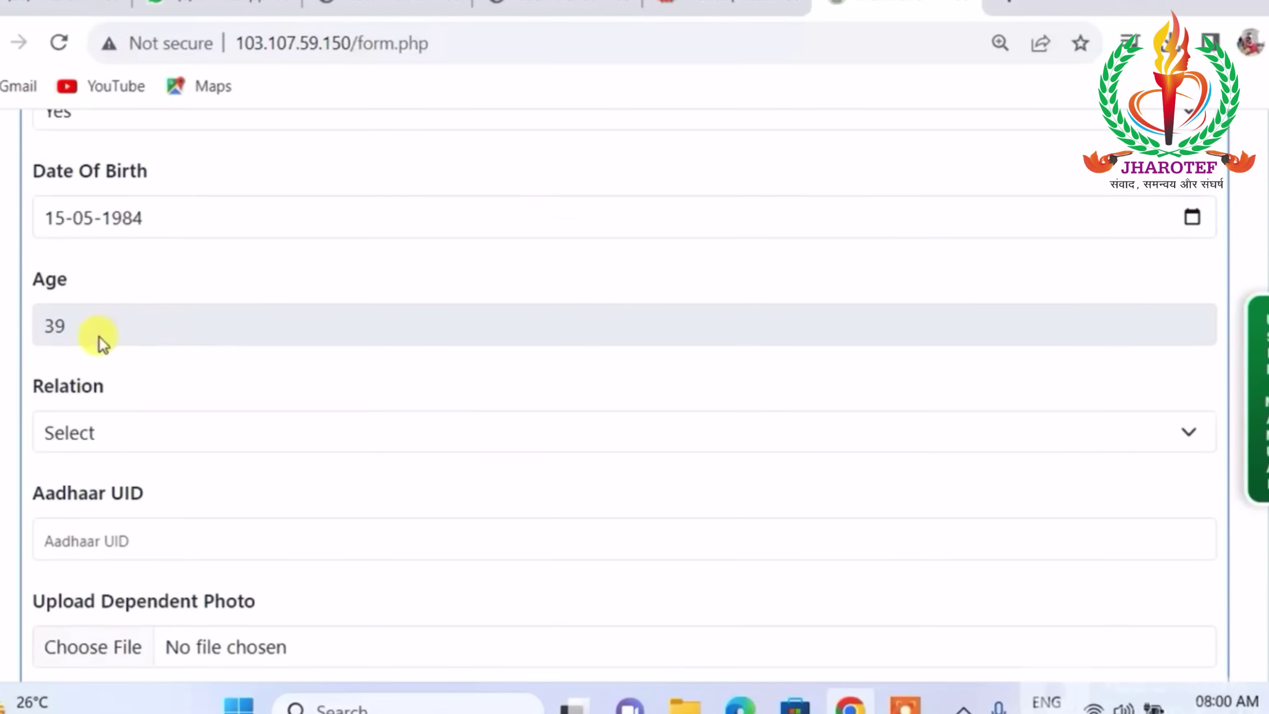
{"action": "scroll", "coordinate": [125, 322], "scroll_direction": "down", "scroll_amount": 2}
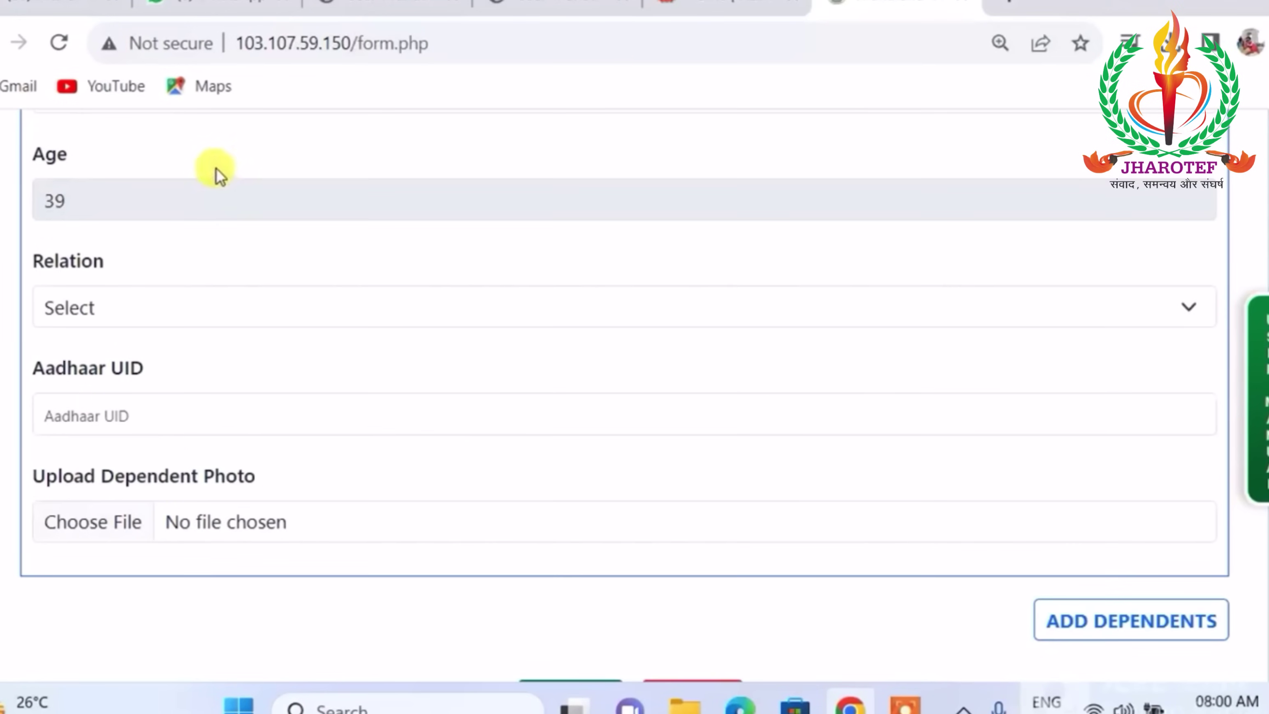
Choose Father as the first dependent's relation, then start choosing a file for the dependent photo.
{"action": "left_click", "coordinate": [213, 309]}
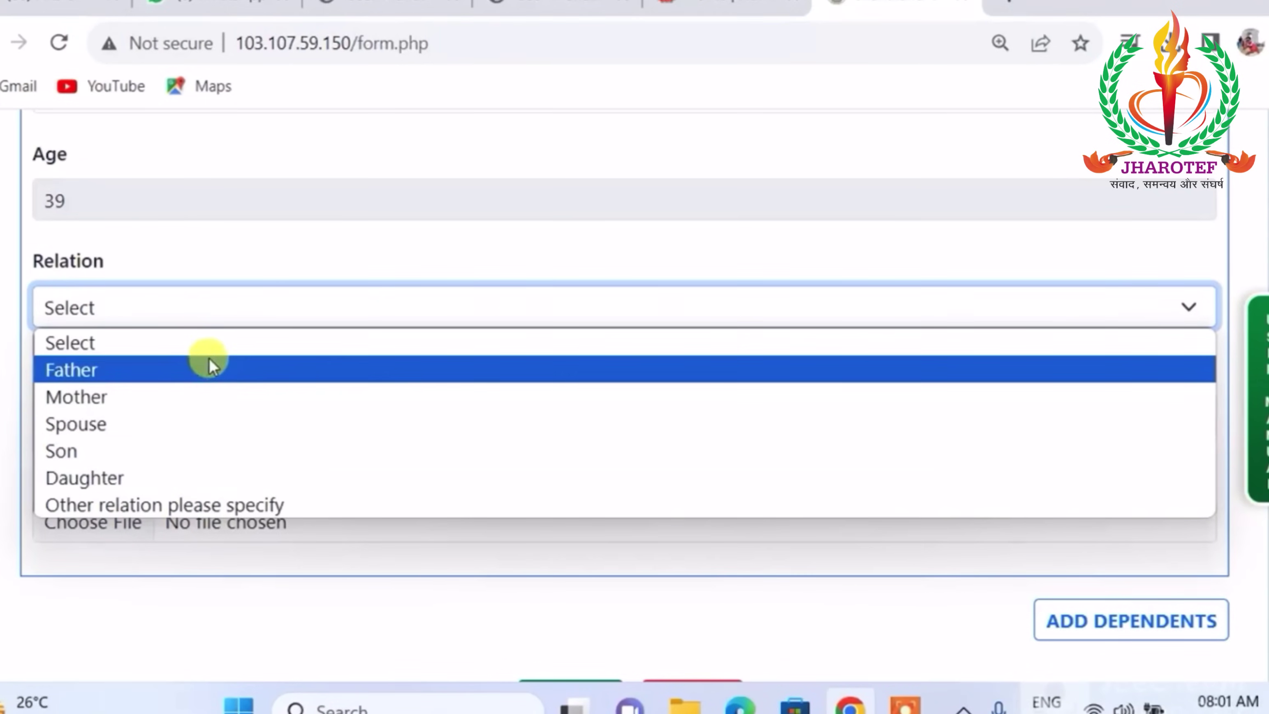
{"action": "left_click", "coordinate": [212, 373]}
{"action": "scroll", "coordinate": [309, 285], "scroll_direction": "down", "scroll_amount": 3}
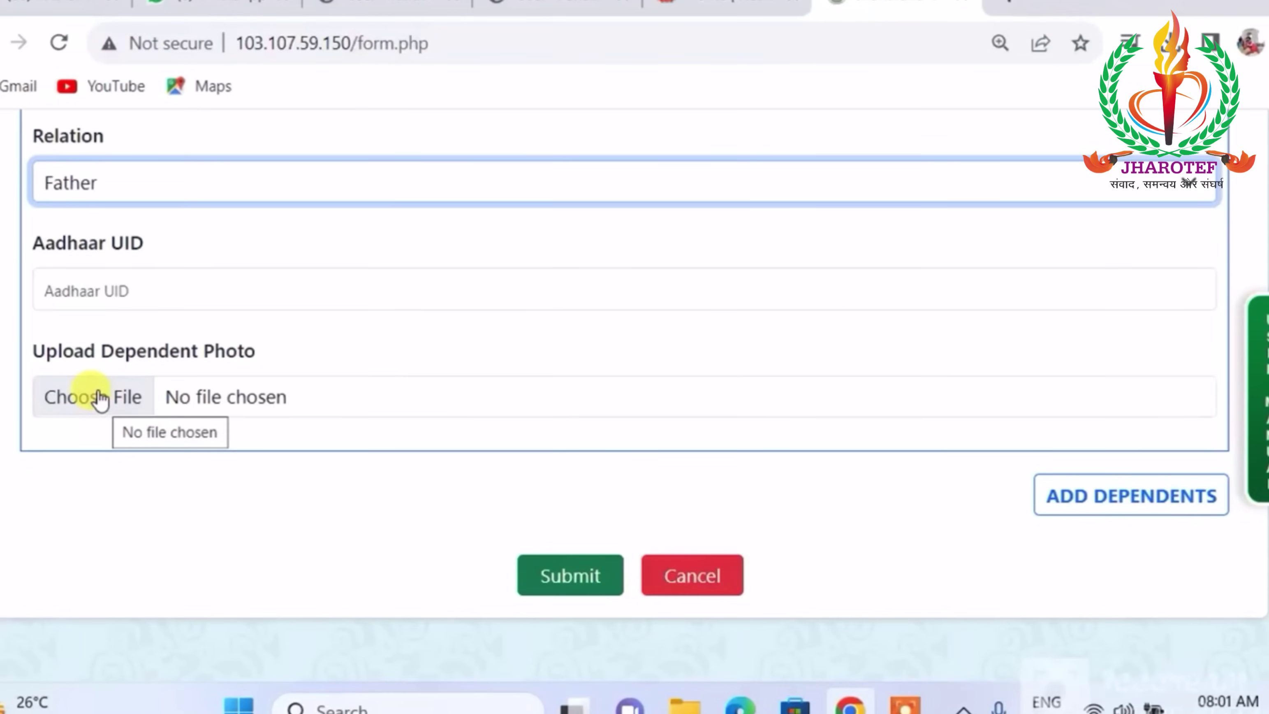
{"action": "left_click", "coordinate": [100, 397]}
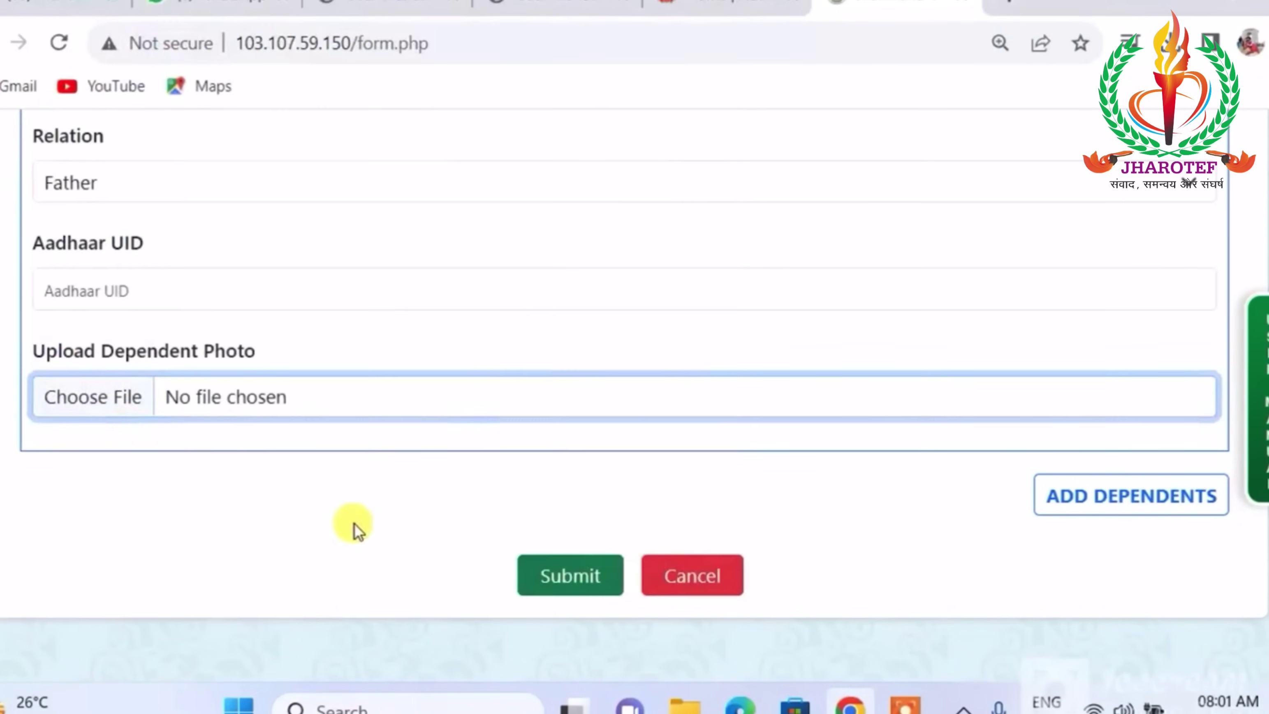
Append three more blank dependent sections with the ADD DEPENDENTS button.
{"action": "scroll", "coordinate": [593, 284], "scroll_direction": "up", "scroll_amount": 5}
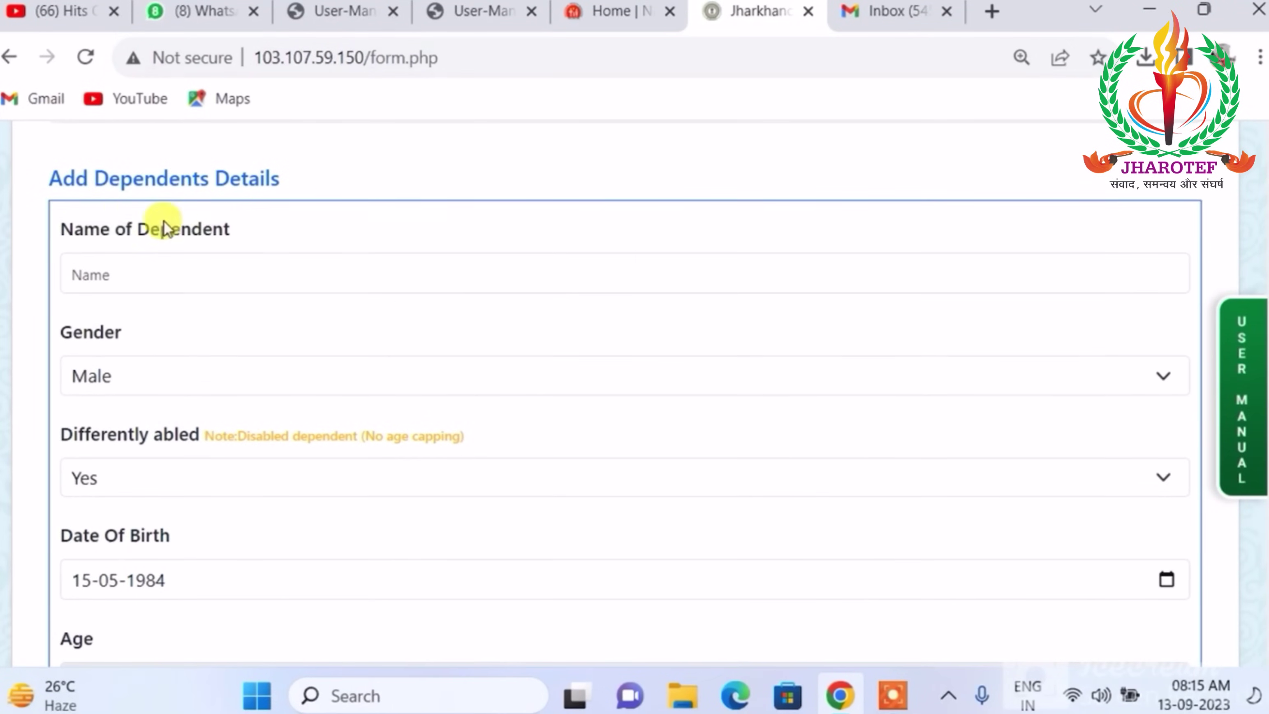
{"action": "scroll", "coordinate": [330, 202], "scroll_direction": "down", "scroll_amount": 10}
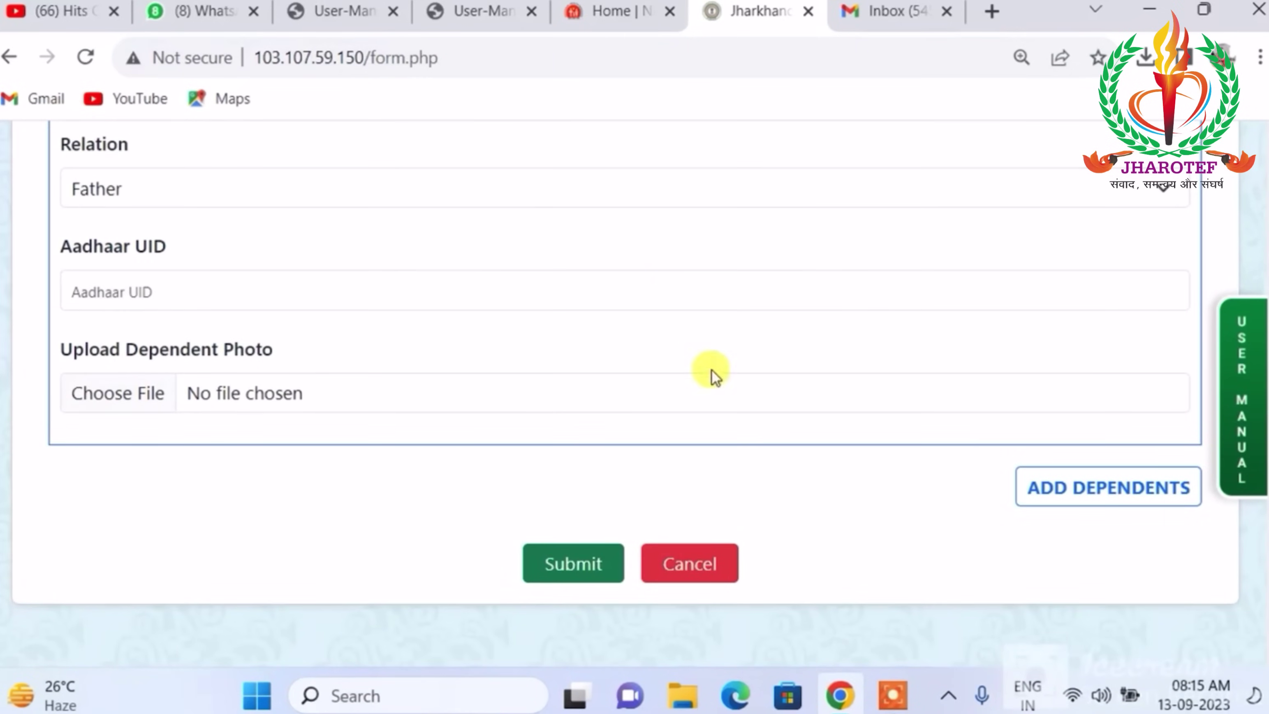
{"action": "left_click", "coordinate": [1113, 497]}
{"action": "scroll", "coordinate": [813, 402], "scroll_direction": "down", "scroll_amount": 10}
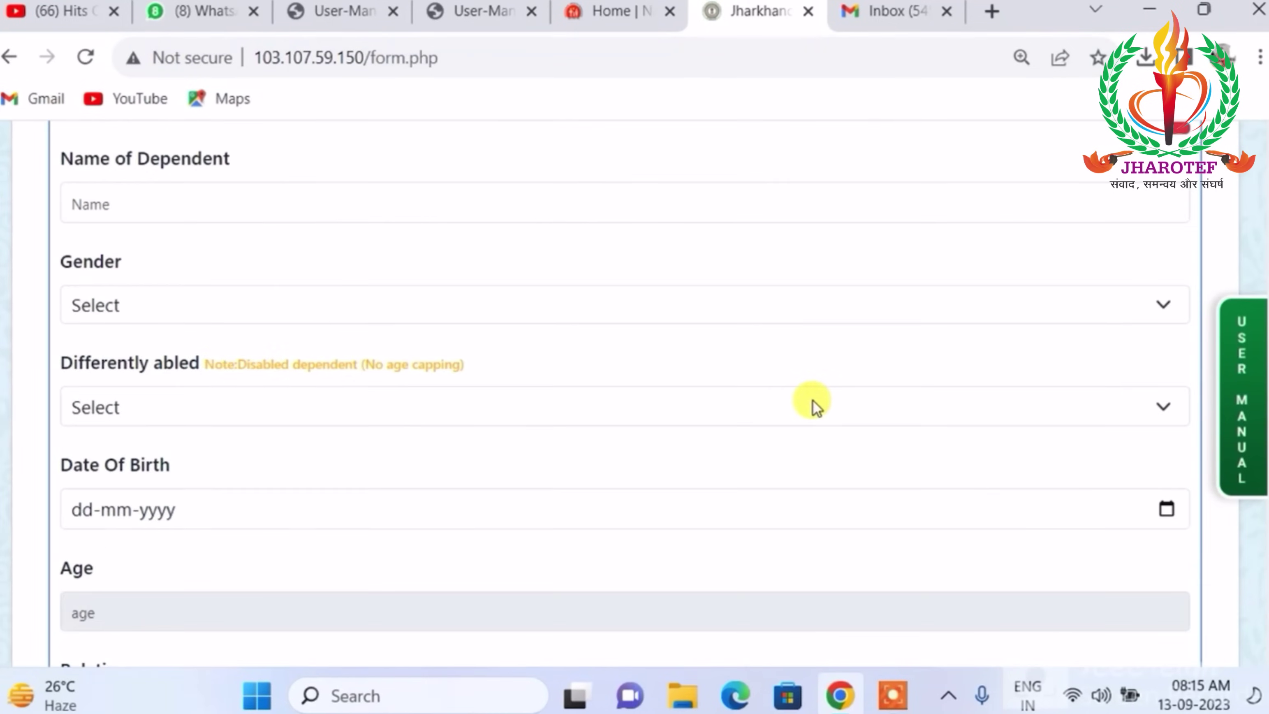
{"action": "scroll", "coordinate": [815, 399], "scroll_direction": "down", "scroll_amount": 5}
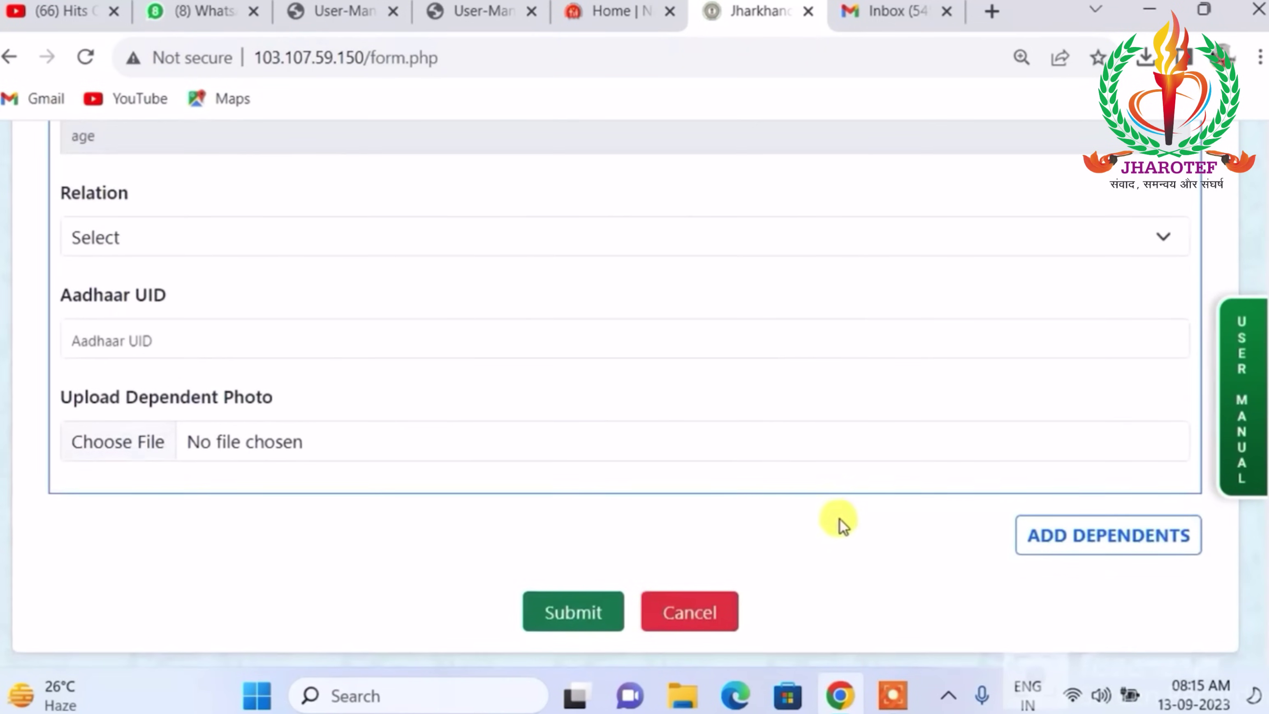
{"action": "left_click", "coordinate": [1099, 542]}
{"action": "scroll", "coordinate": [719, 377], "scroll_direction": "down", "scroll_amount": 6}
{"action": "scroll", "coordinate": [719, 374], "scroll_direction": "down", "scroll_amount": 8}
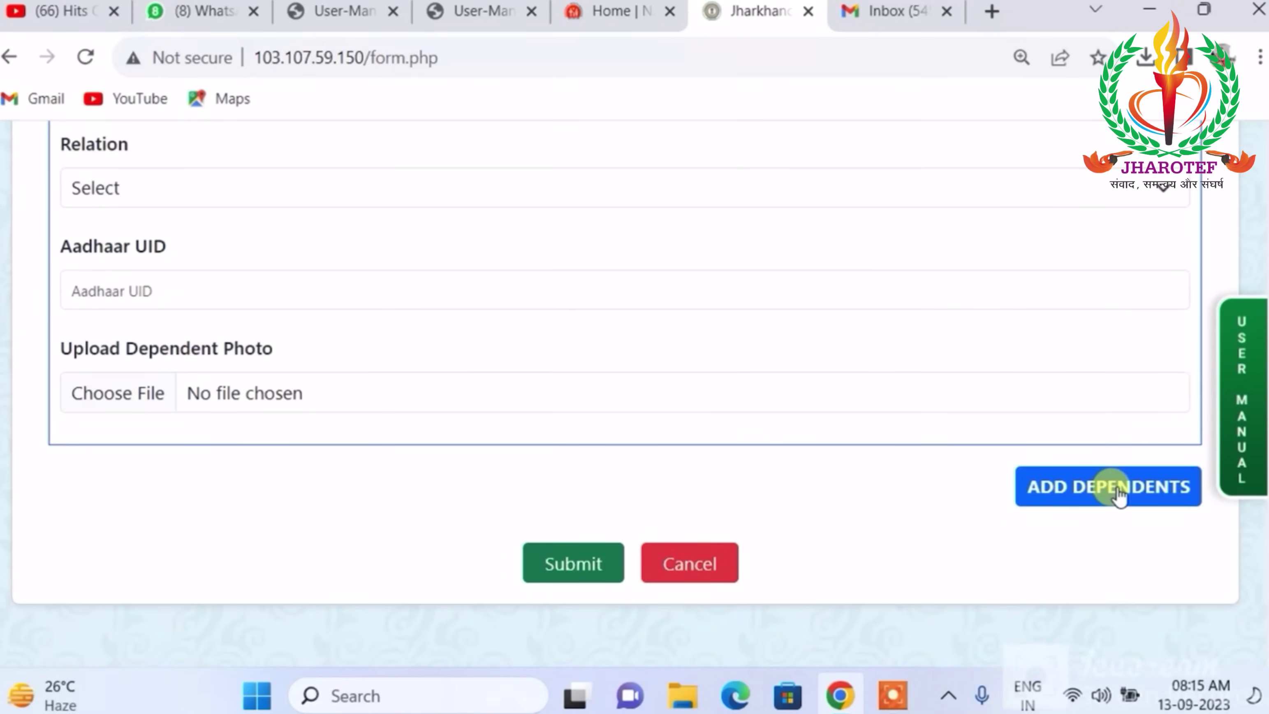
{"action": "left_click", "coordinate": [1104, 487]}
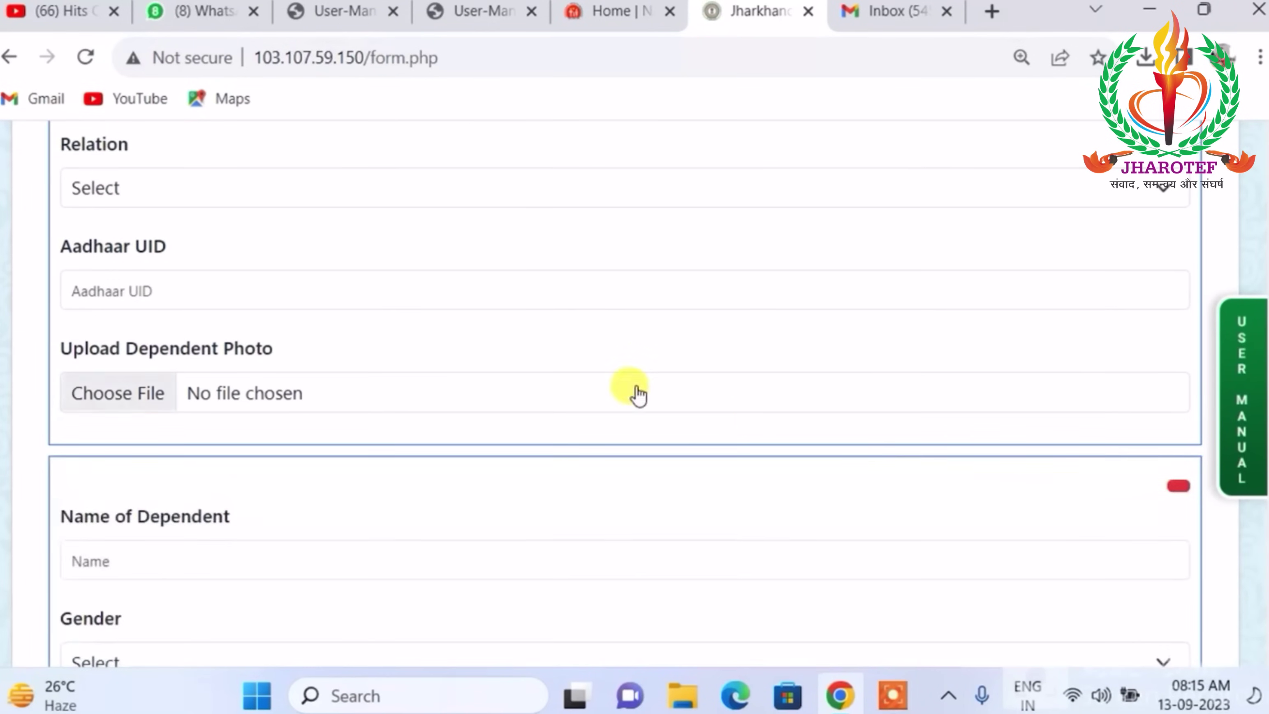
{"action": "scroll", "coordinate": [634, 387], "scroll_direction": "down", "scroll_amount": 10}
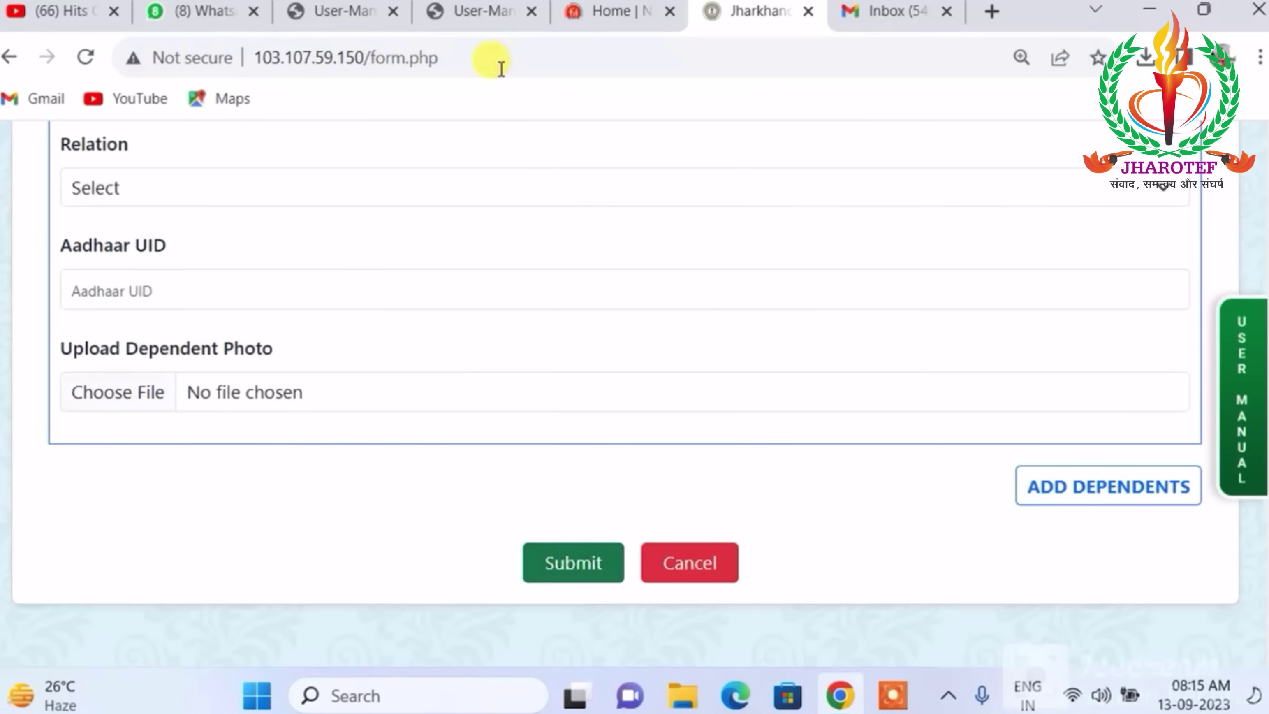
In the User-Manual PDF, scroll through page 8 to Step:9 and the THANK YOU note.
{"action": "left_click", "coordinate": [507, 7]}
{"action": "scroll", "coordinate": [560, 294], "scroll_direction": "up", "scroll_amount": 6}
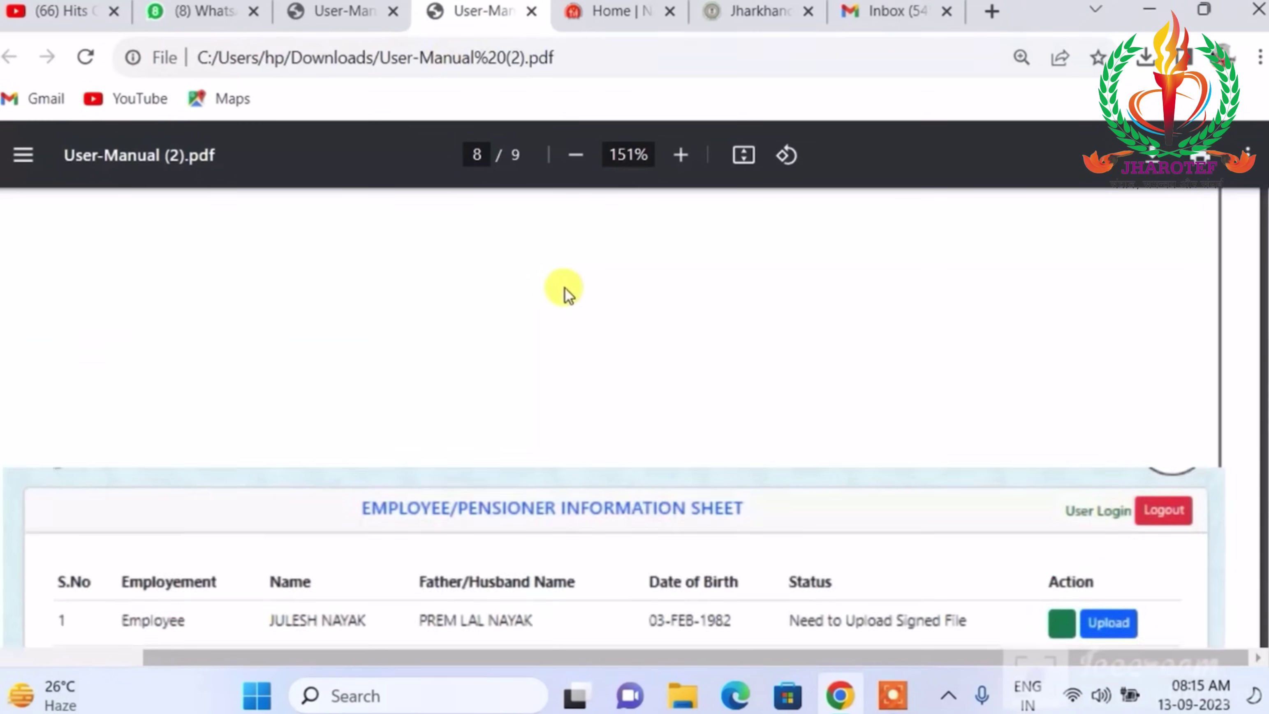
{"action": "scroll", "coordinate": [646, 352], "scroll_direction": "up", "scroll_amount": 2}
{"action": "scroll", "coordinate": [646, 353], "scroll_direction": "down", "scroll_amount": 4}
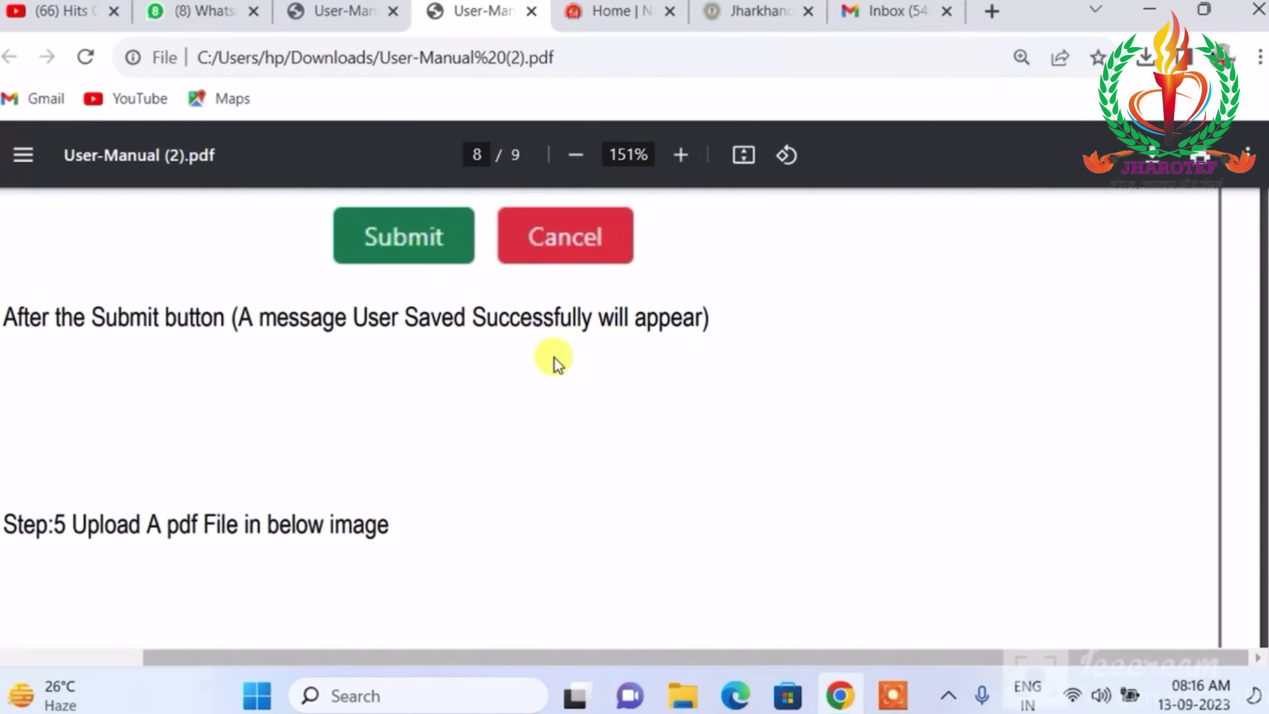
{"action": "scroll", "coordinate": [695, 356], "scroll_direction": "down", "scroll_amount": 6}
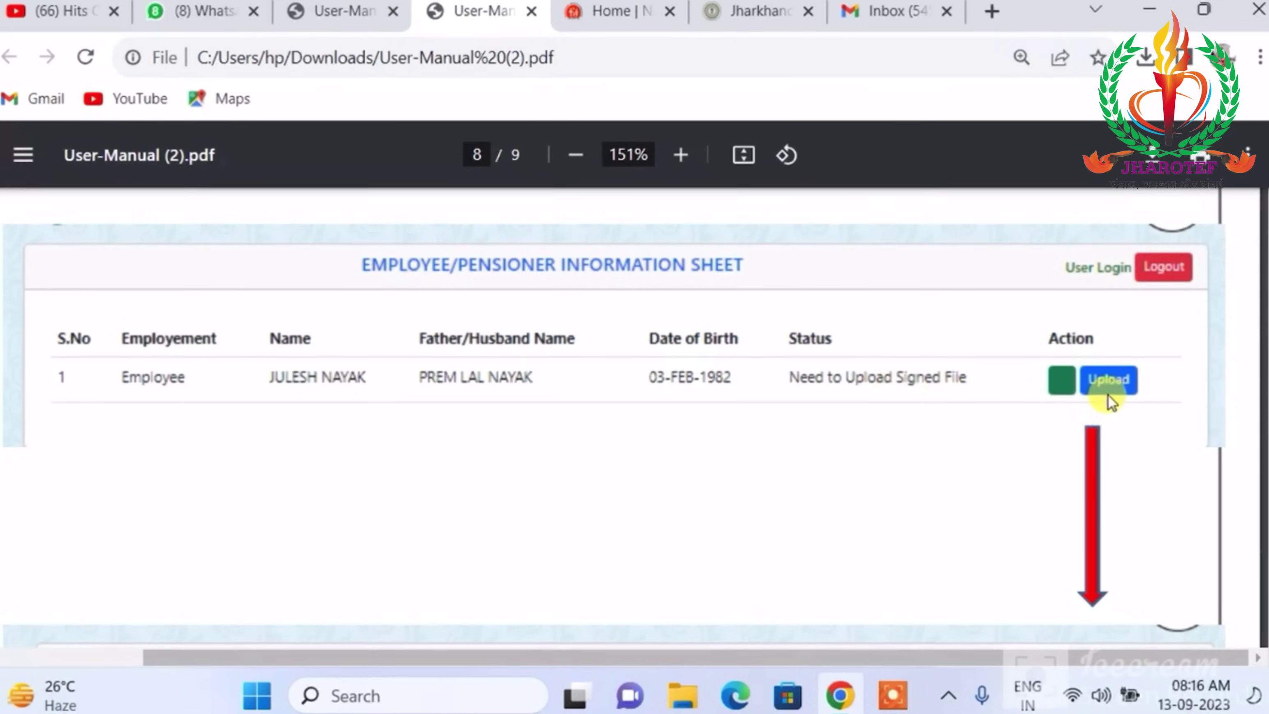
{"action": "scroll", "coordinate": [1110, 396], "scroll_direction": "down", "scroll_amount": 5}
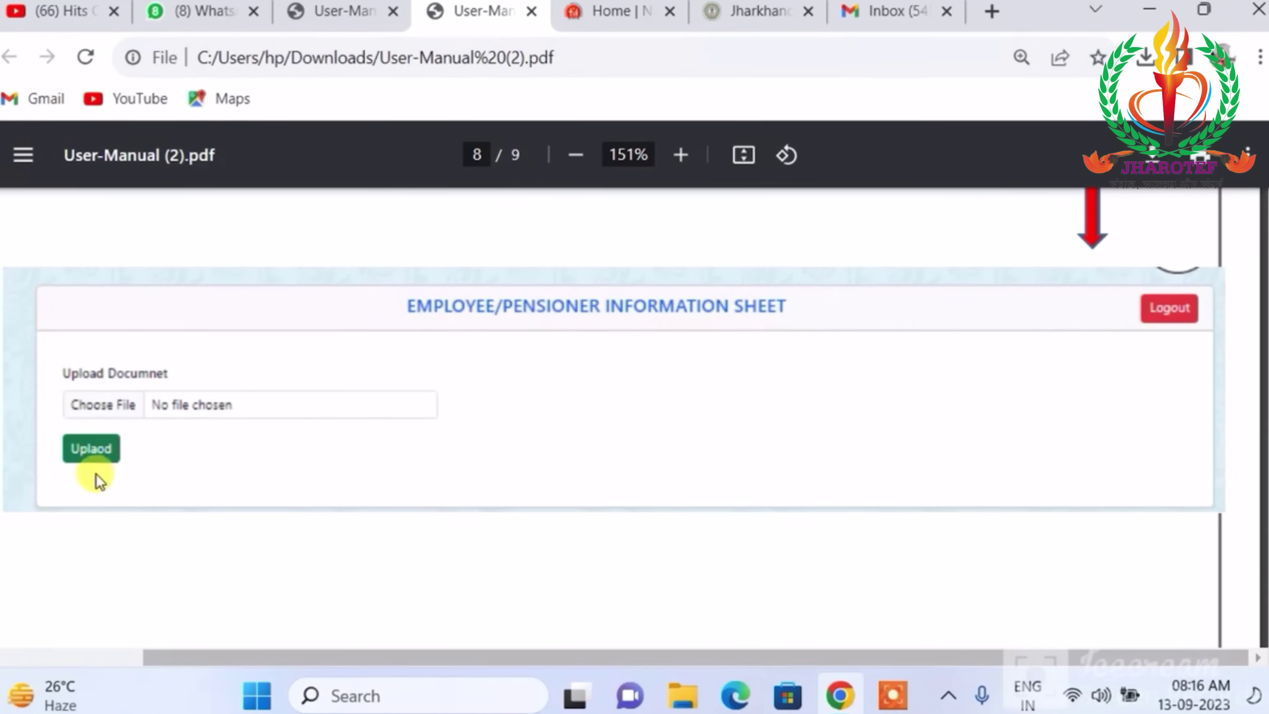
{"action": "scroll", "coordinate": [299, 454], "scroll_direction": "down", "scroll_amount": 3}
{"action": "scroll", "coordinate": [314, 452], "scroll_direction": "down", "scroll_amount": 2}
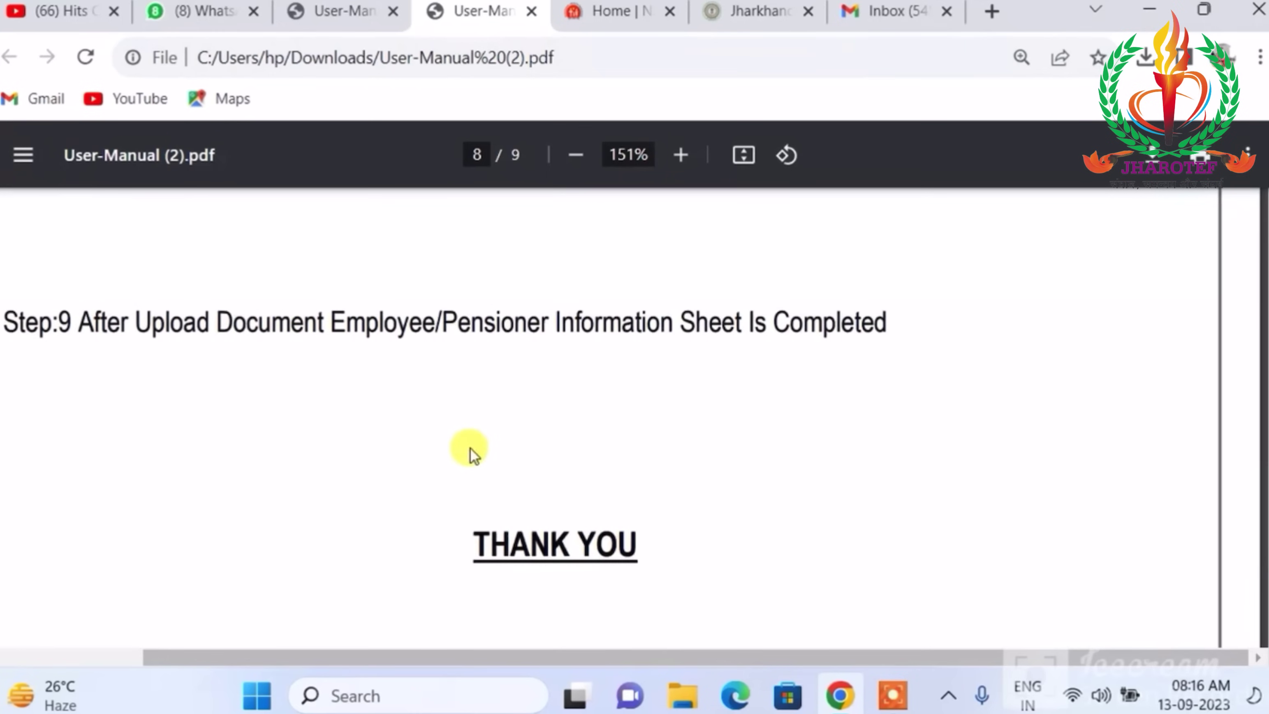
{"action": "scroll", "coordinate": [508, 446], "scroll_direction": "up", "scroll_amount": 2}
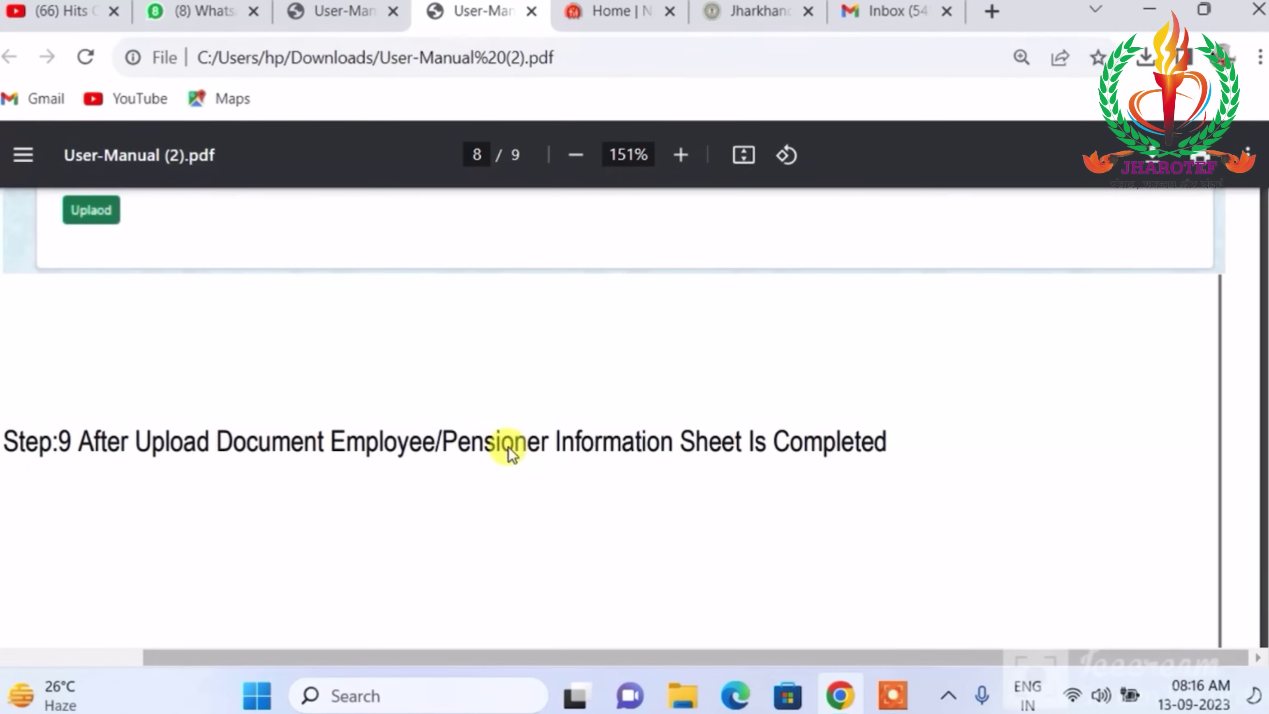
{"action": "scroll", "coordinate": [549, 488], "scroll_direction": "down", "scroll_amount": 3}
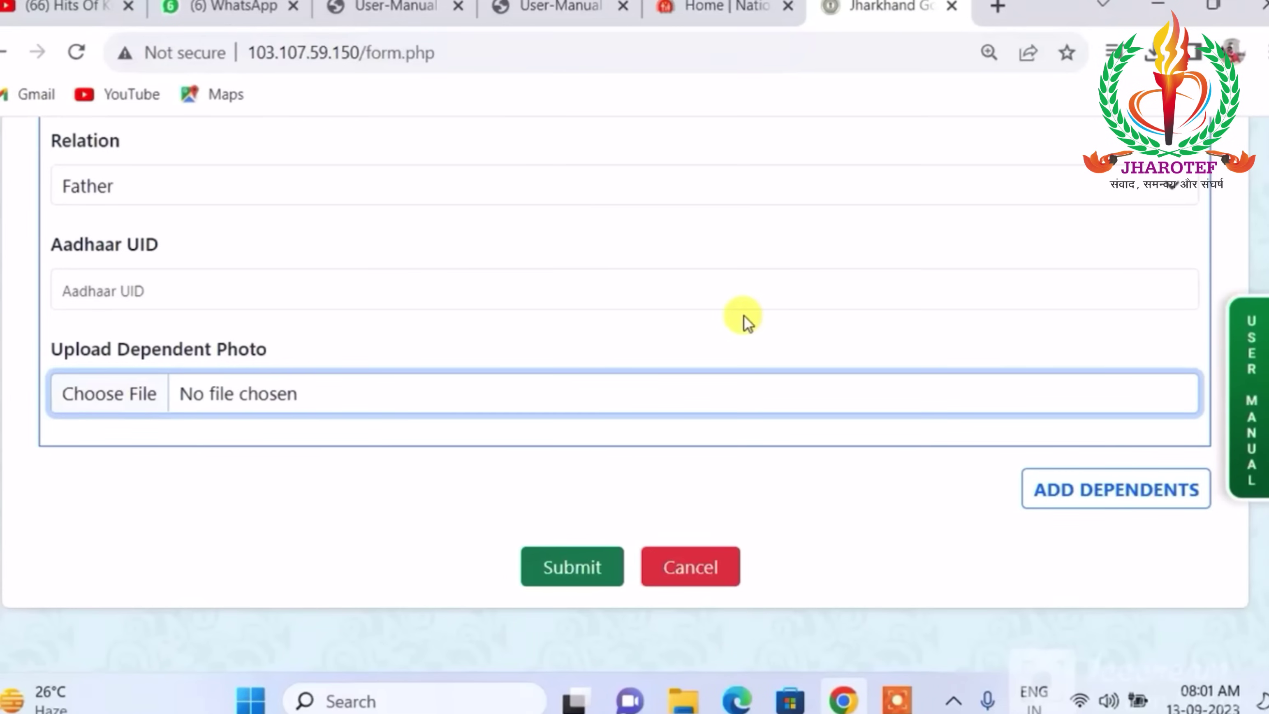
{"action": "scroll", "coordinate": [644, 323], "scroll_direction": "up", "scroll_amount": 10}
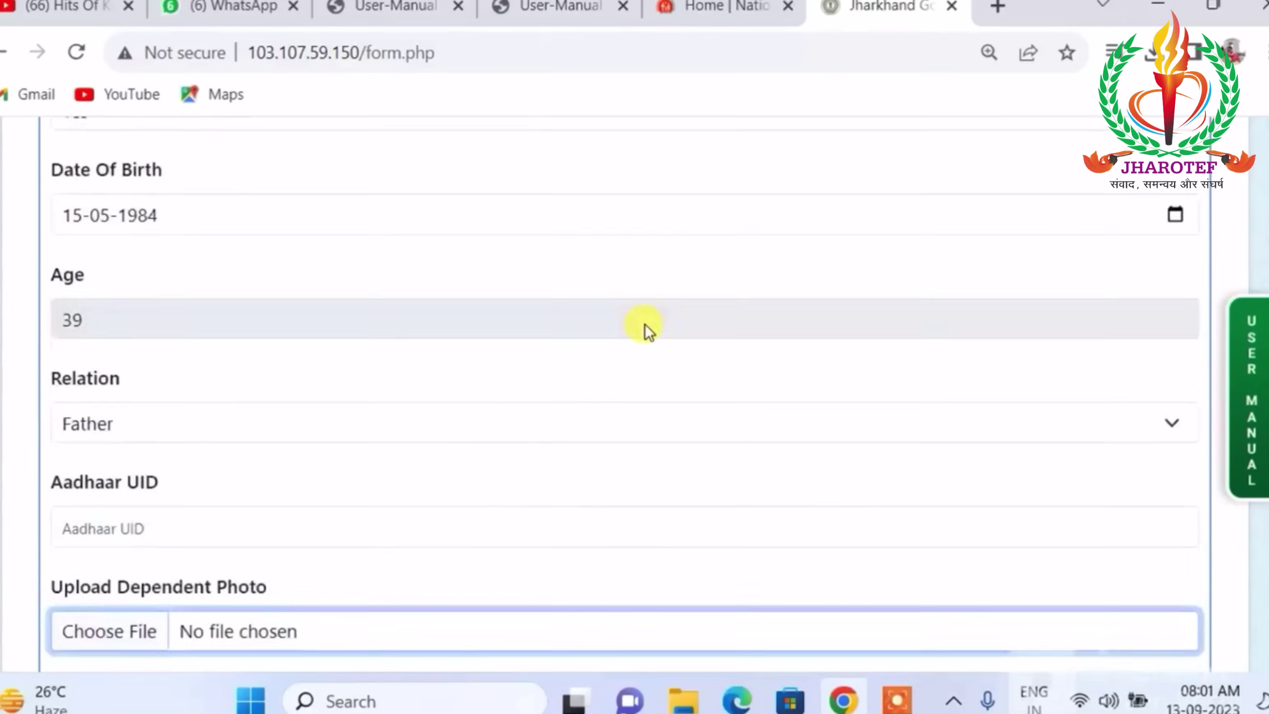
{"action": "scroll", "coordinate": [651, 330], "scroll_direction": "up", "scroll_amount": 5}
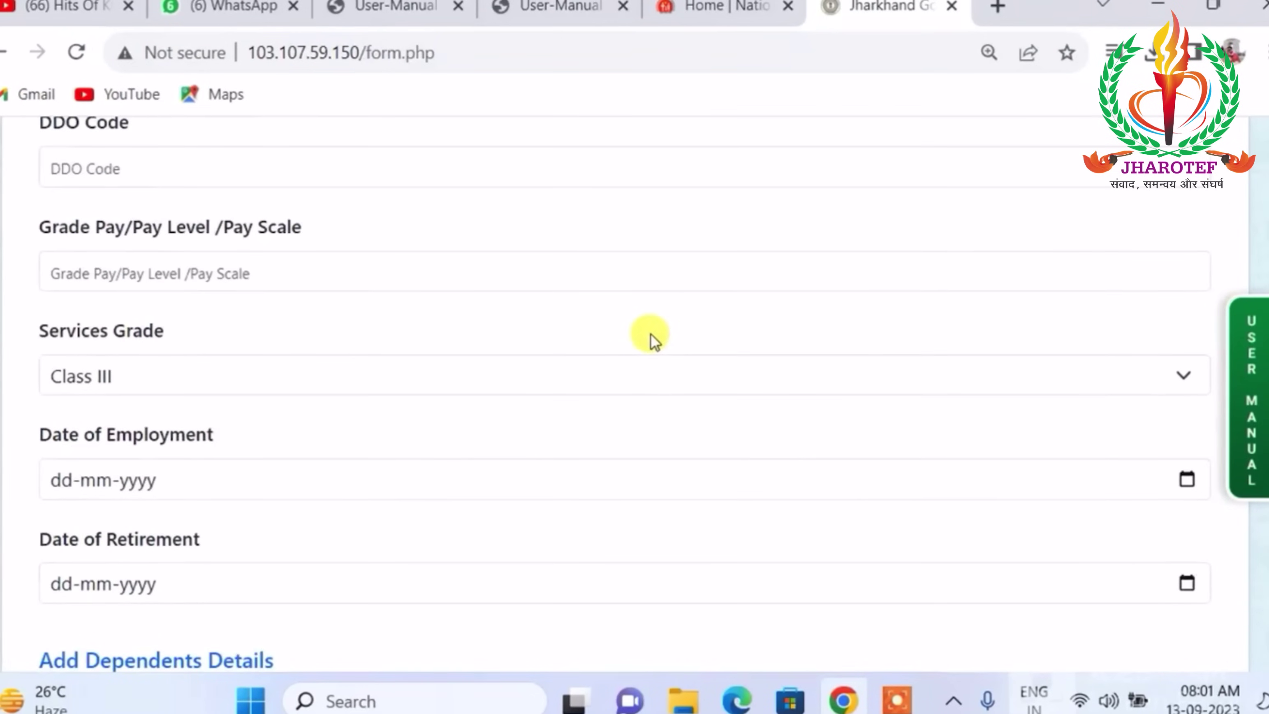
{"action": "scroll", "coordinate": [650, 334], "scroll_direction": "up", "scroll_amount": 7}
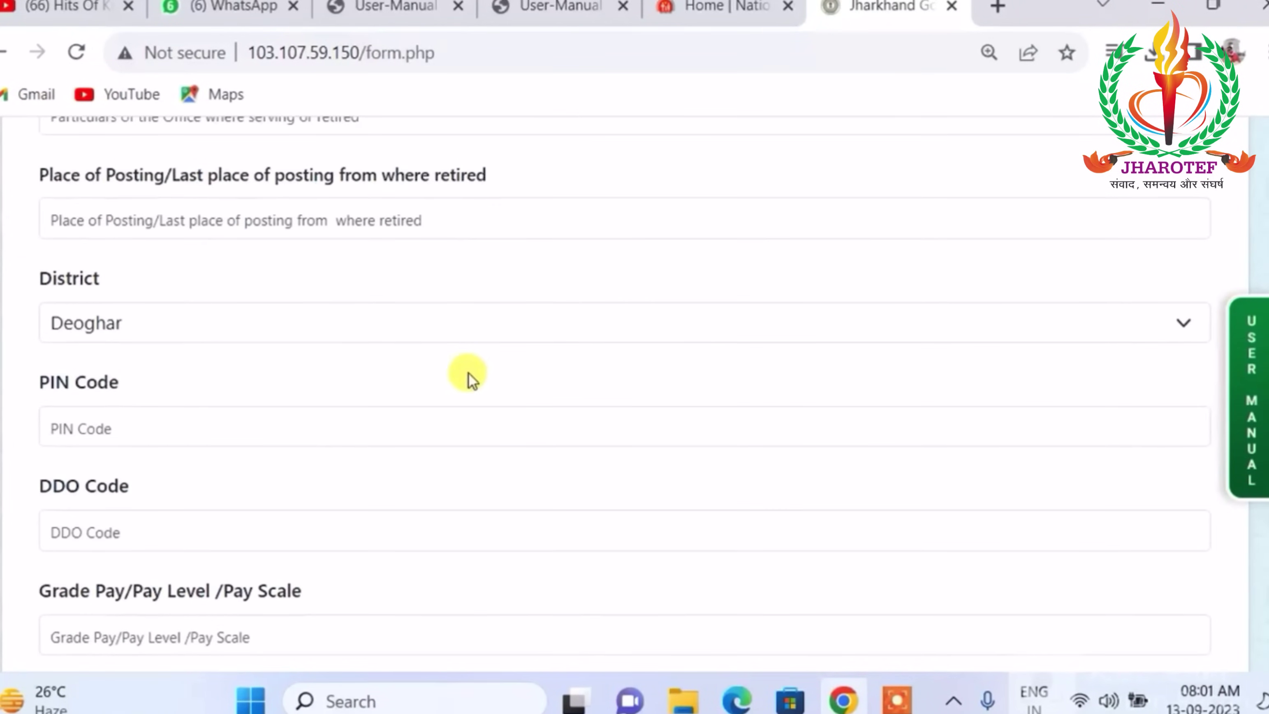
{"action": "scroll", "coordinate": [508, 368], "scroll_direction": "up", "scroll_amount": 15}
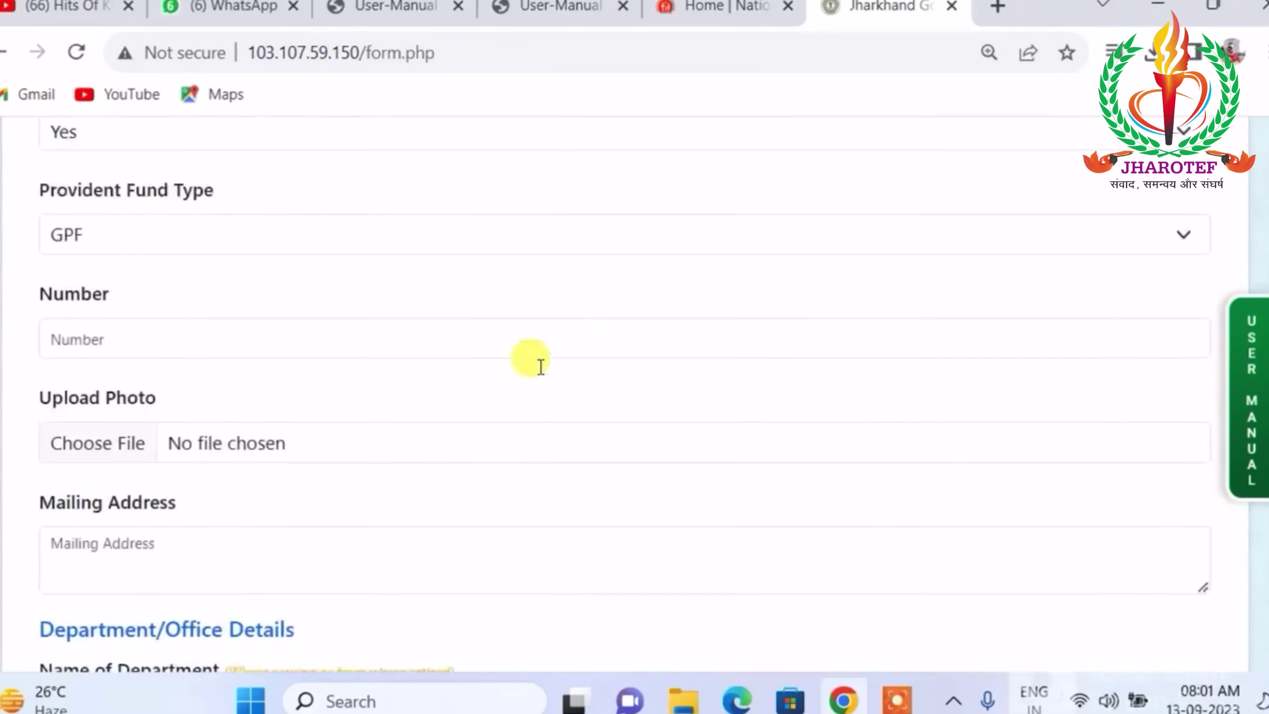
{"action": "scroll", "coordinate": [550, 367], "scroll_direction": "up", "scroll_amount": 15}
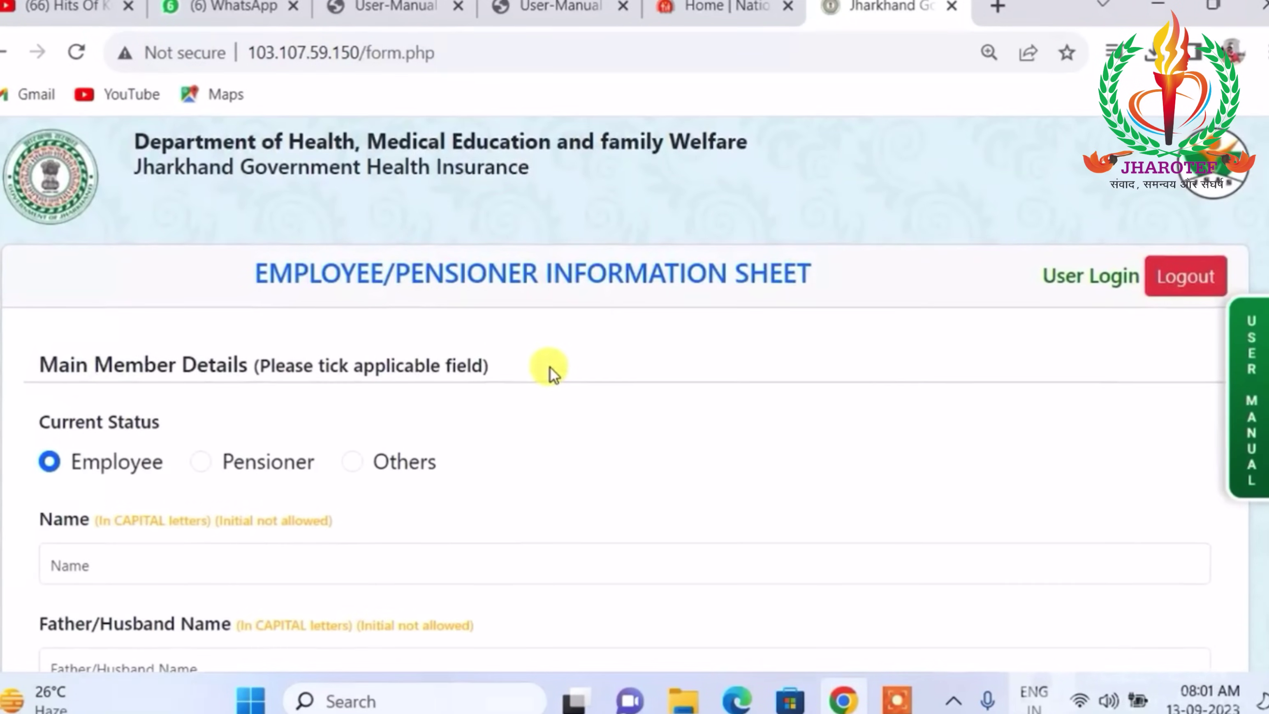